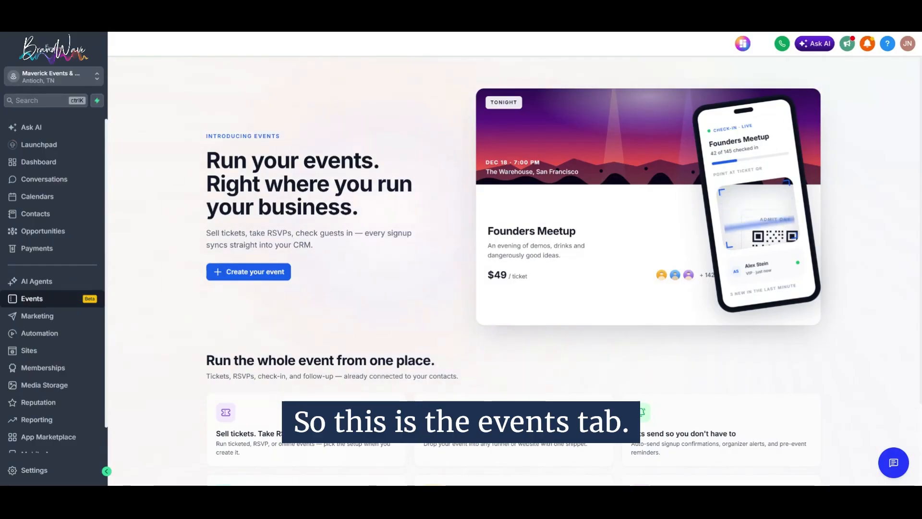
Start a new event and set its type to RSVP
{"action": "left_click", "coordinate": [256, 274]}
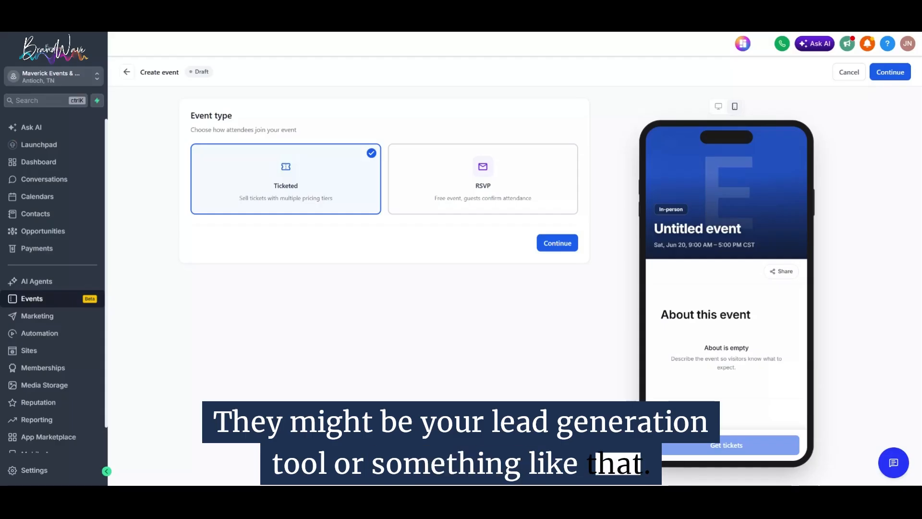
{"action": "left_click", "coordinate": [523, 185]}
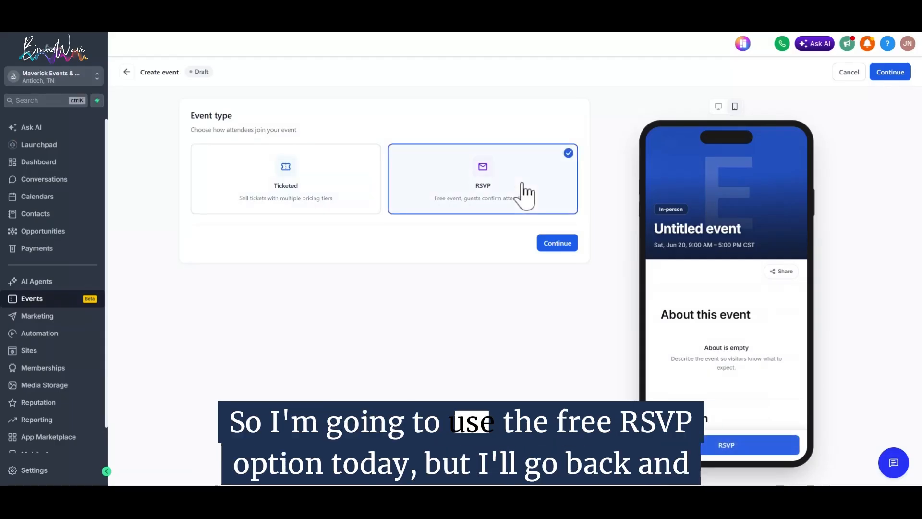
{"action": "left_click", "coordinate": [546, 240]}
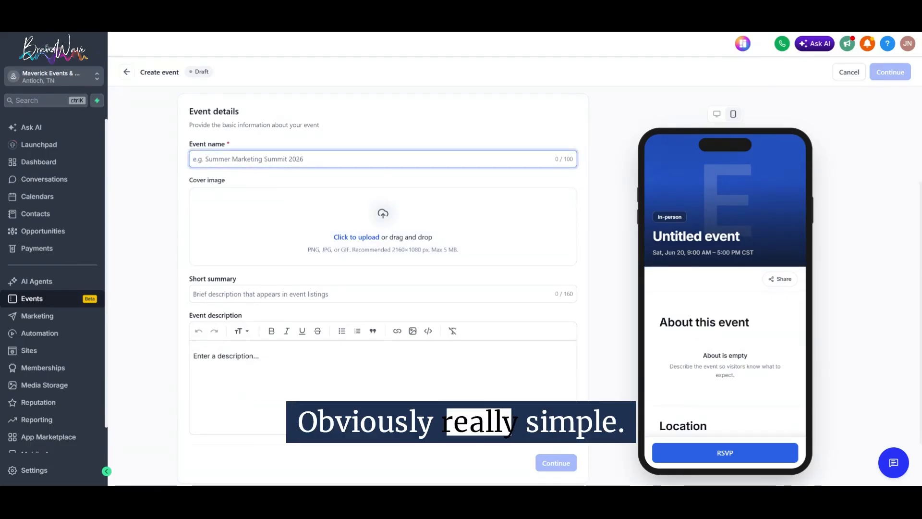
Name the event Test Webinar and proceed to its date and time, leaving the summary and description empty
{"action": "type", "text": "Test Webinar"}
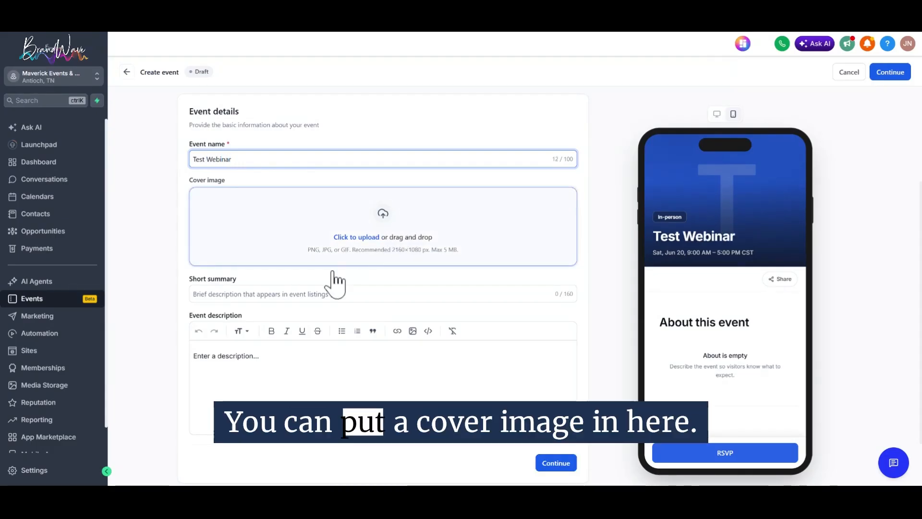
{"action": "left_click", "coordinate": [306, 295]}
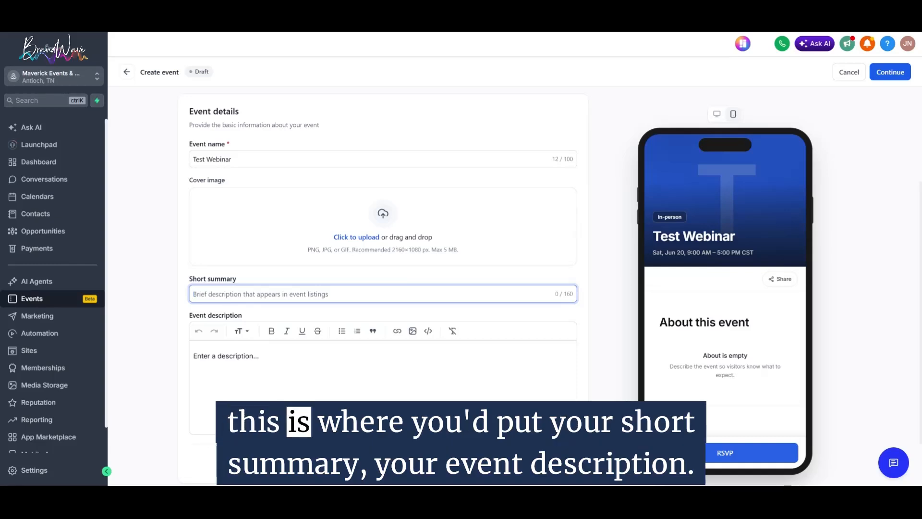
{"action": "left_click", "coordinate": [284, 359]}
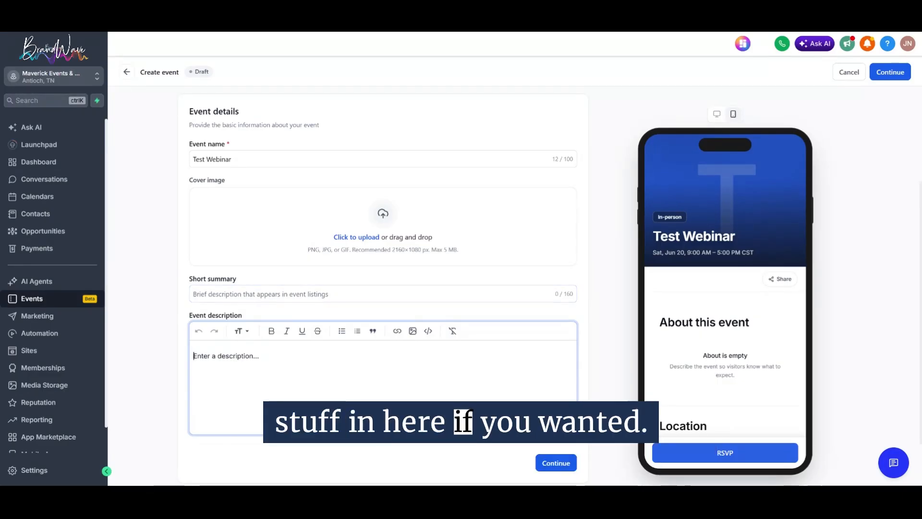
{"action": "left_click", "coordinate": [613, 292]}
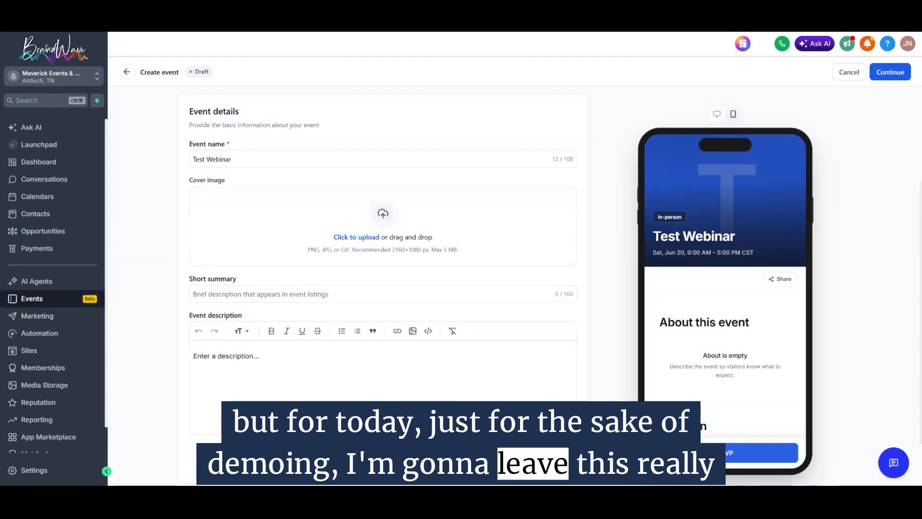
{"action": "scroll", "coordinate": [551, 468], "scroll_direction": "down", "scroll_amount": 4}
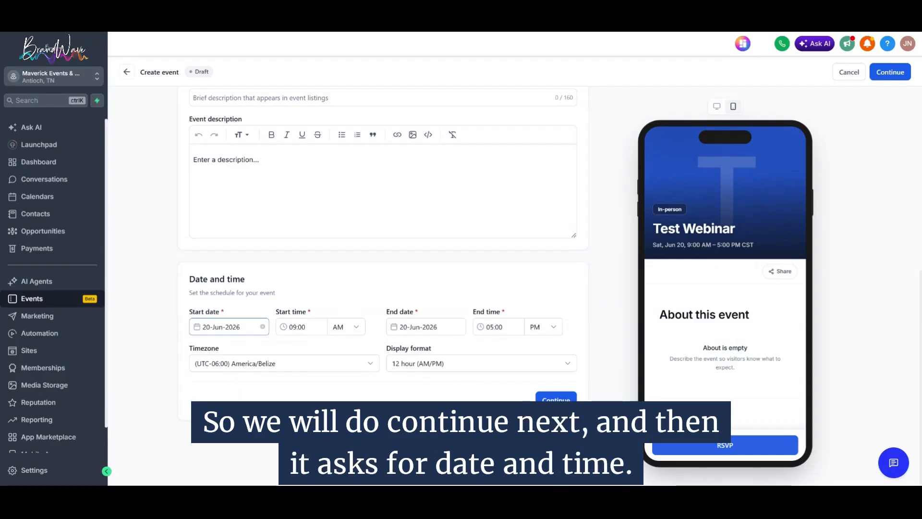
Try 21-Jun-2026 as the event's end date, and set it back to 20-Jun-2026
{"action": "left_click", "coordinate": [226, 327]}
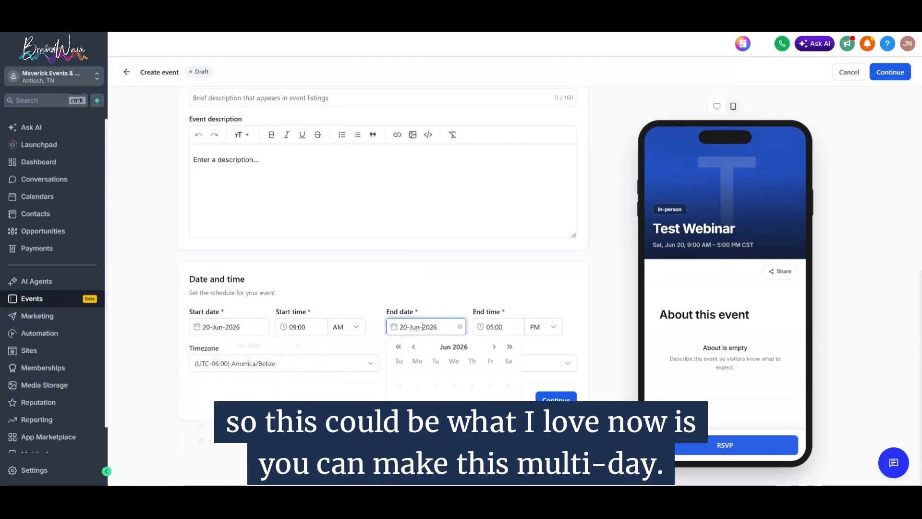
{"action": "left_click", "coordinate": [399, 440]}
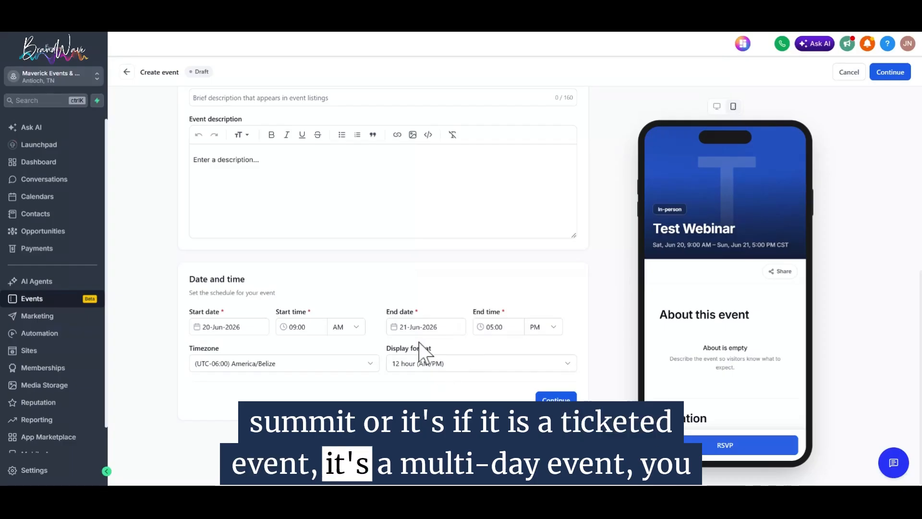
{"action": "left_click", "coordinate": [425, 326]}
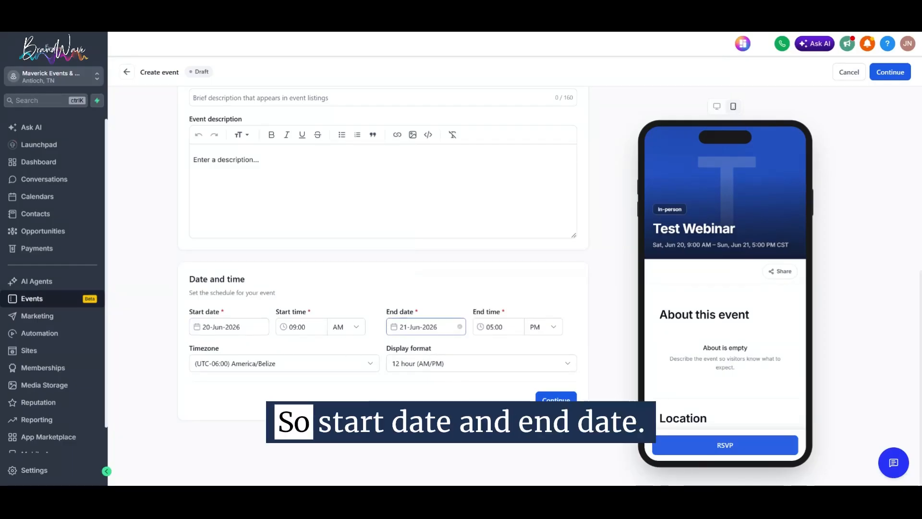
{"action": "left_click", "coordinate": [509, 420]}
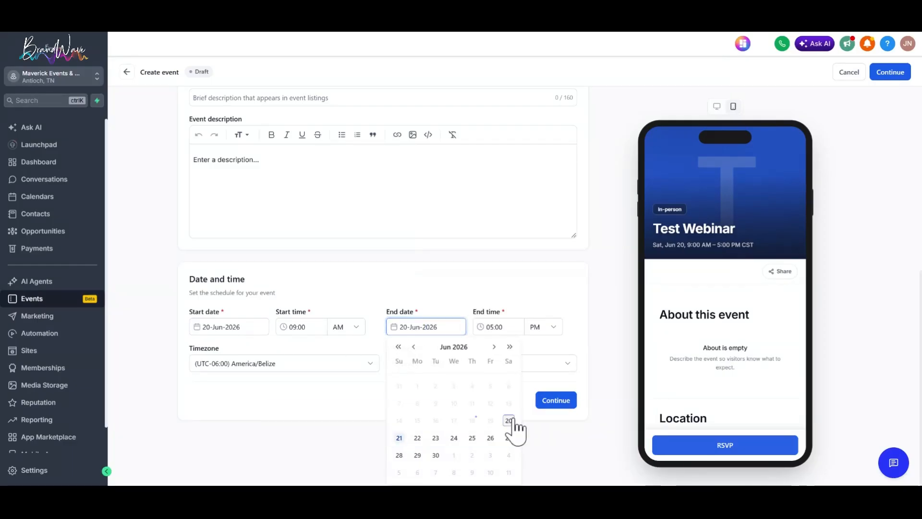
{"action": "left_click", "coordinate": [494, 326]}
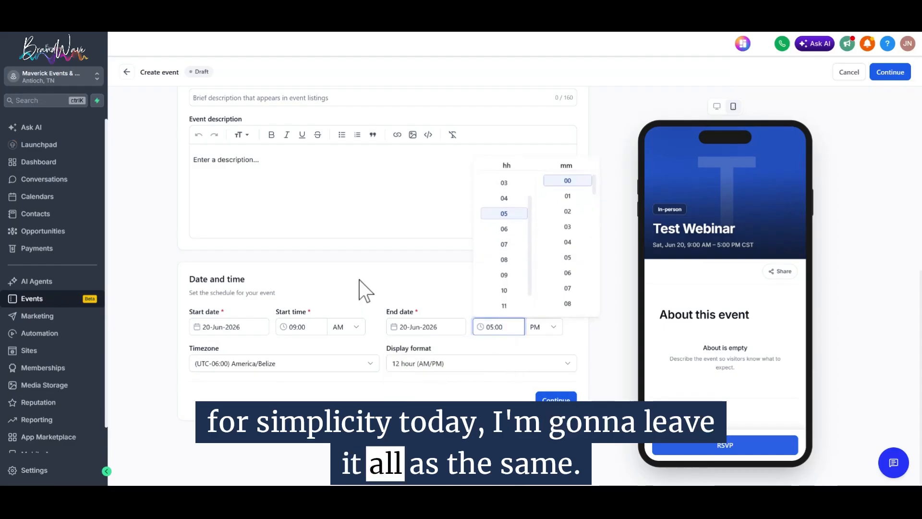
{"action": "left_click", "coordinate": [370, 288]}
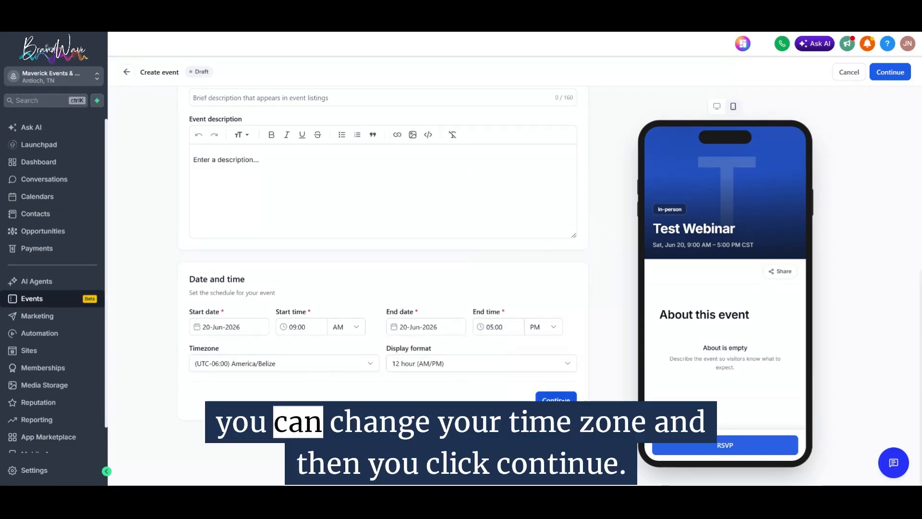
Accept the schedule and make the event online with the page title Weekly Demo Webinar
{"action": "left_click", "coordinate": [560, 399]}
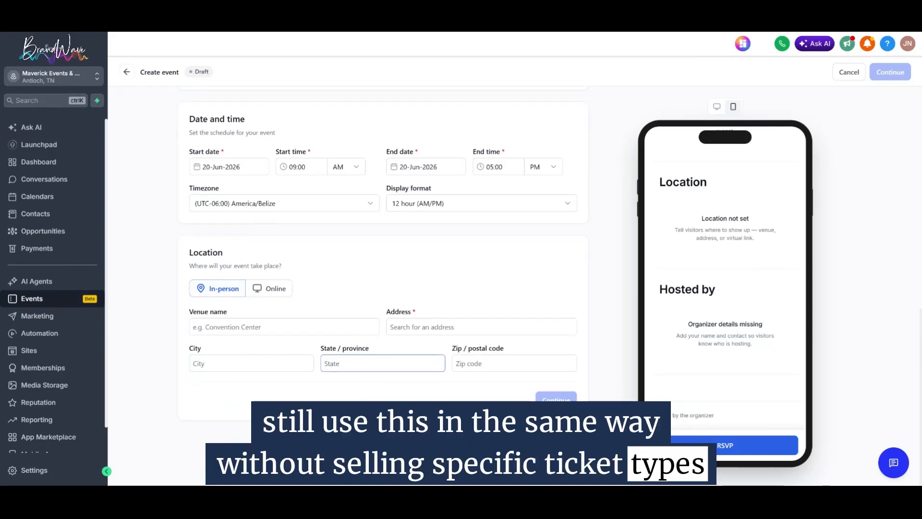
{"action": "left_click", "coordinate": [278, 293]}
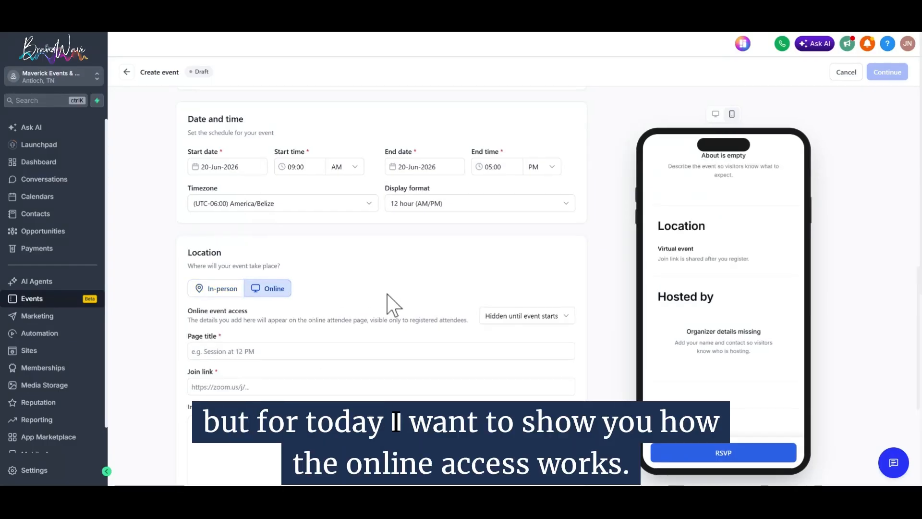
{"action": "scroll", "coordinate": [391, 303], "scroll_direction": "down", "scroll_amount": 2}
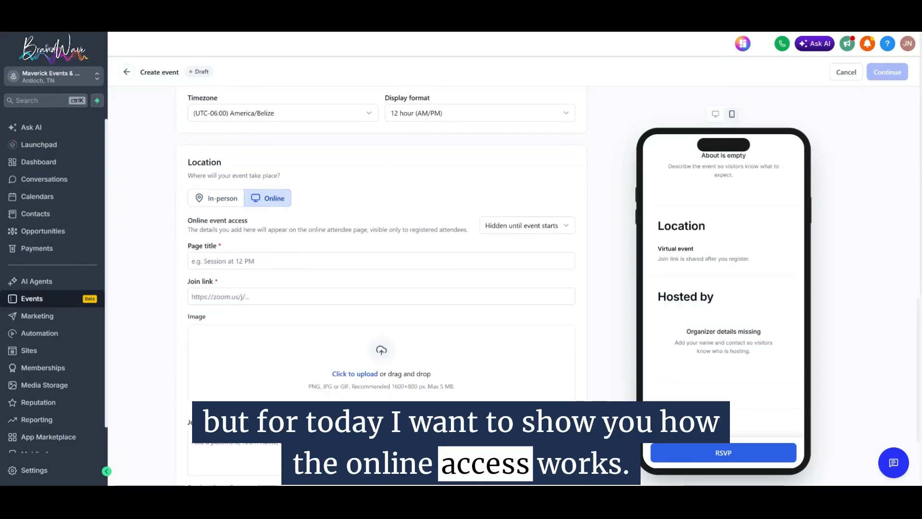
{"action": "left_click", "coordinate": [312, 261]}
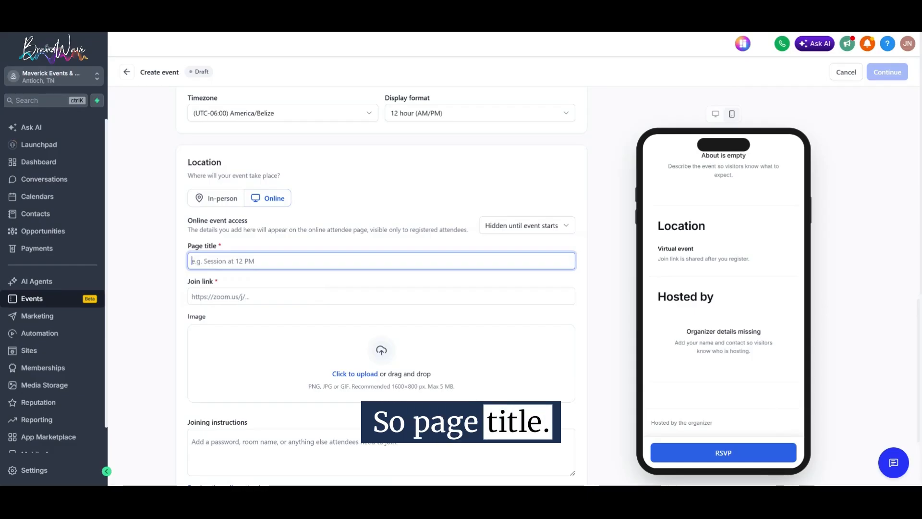
{"action": "type", "text": "Weekly D"}
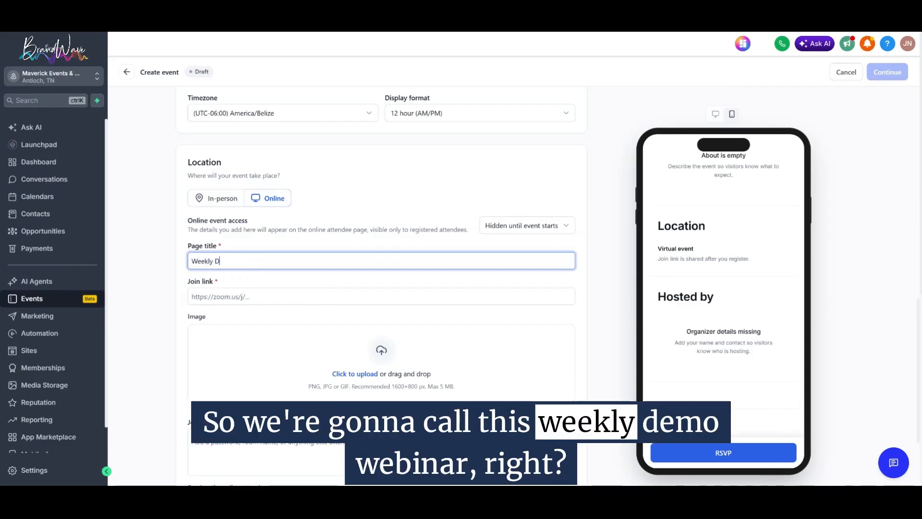
{"action": "type", "text": "emo Webinar"}
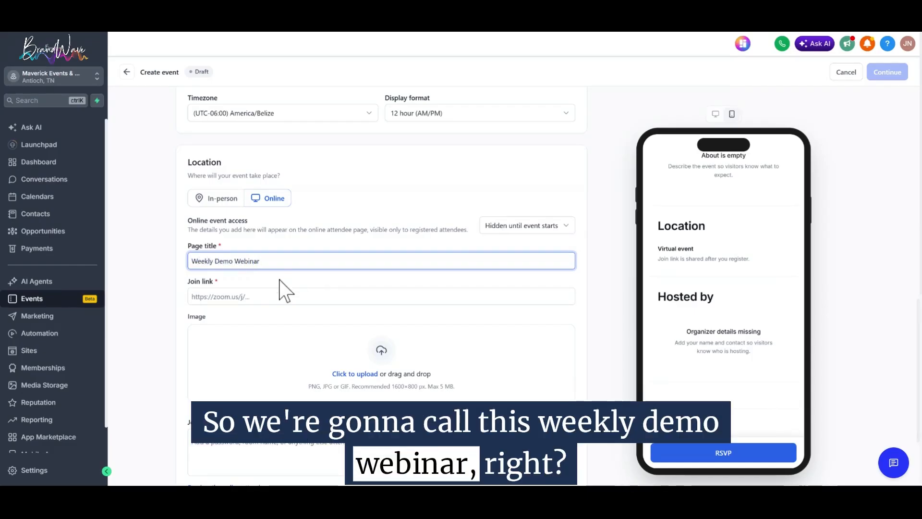
Paste the event creation page's URL as the join link and keep online access hidden until the event starts
{"action": "left_click", "coordinate": [283, 296]}
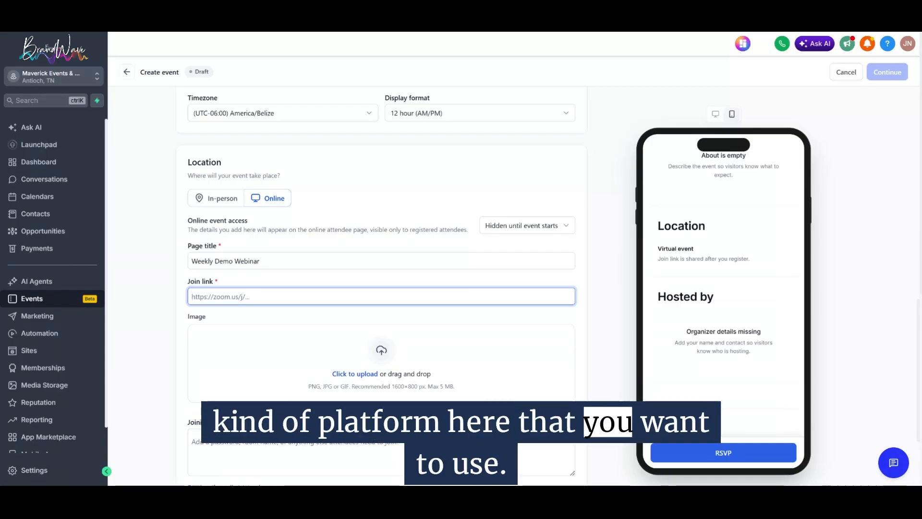
{"action": "left_click", "coordinate": [431, 32]}
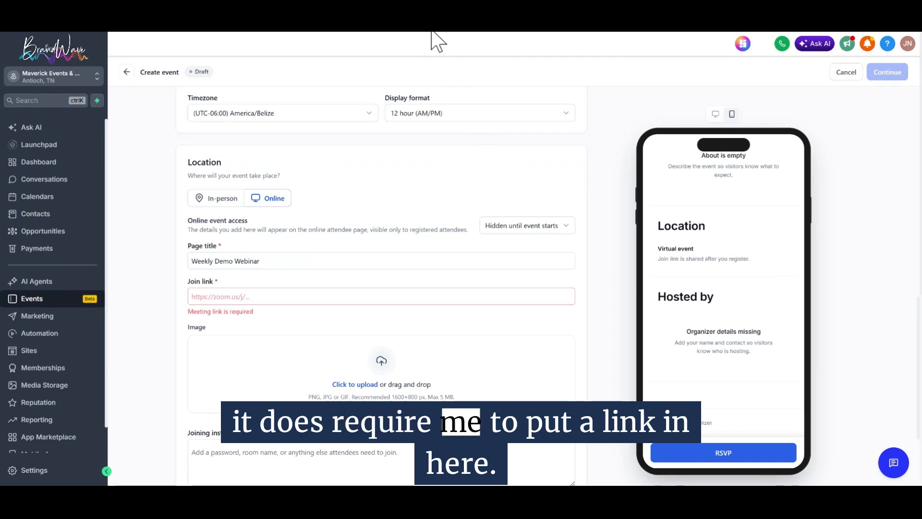
{"action": "left_click", "coordinate": [287, 296]}
{"action": "type", "text": "https://app.meetbrandwave.com/v2/location/cblhJonQqjHw4pbTL9jd/events/create"}
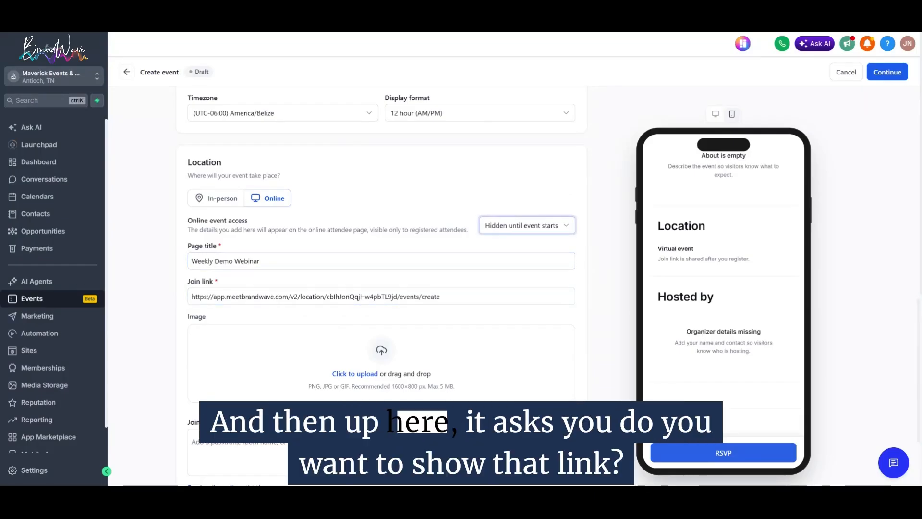
{"action": "left_click", "coordinate": [512, 226]}
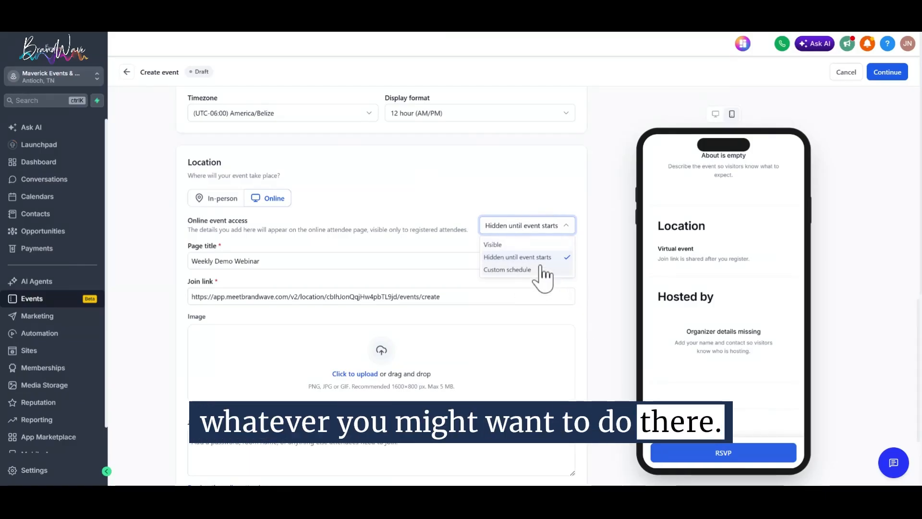
{"action": "left_click", "coordinate": [515, 258]}
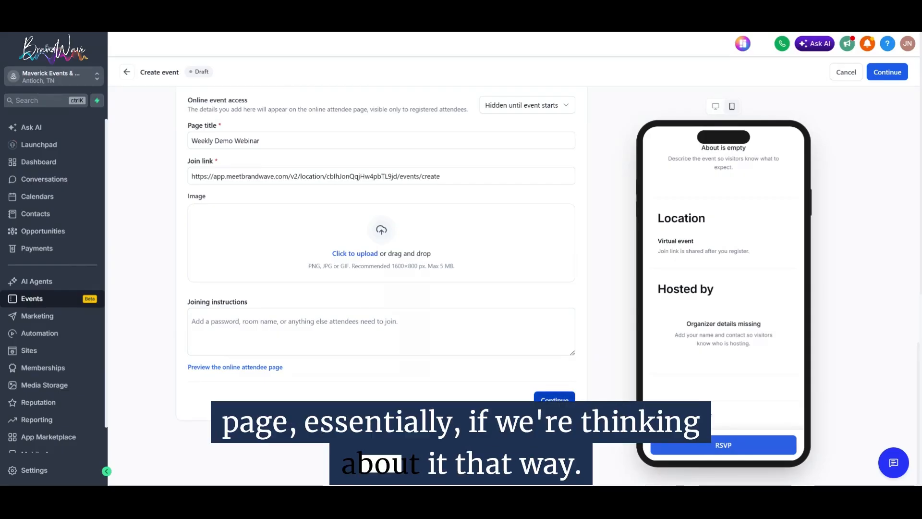
{"action": "left_click", "coordinate": [554, 401]}
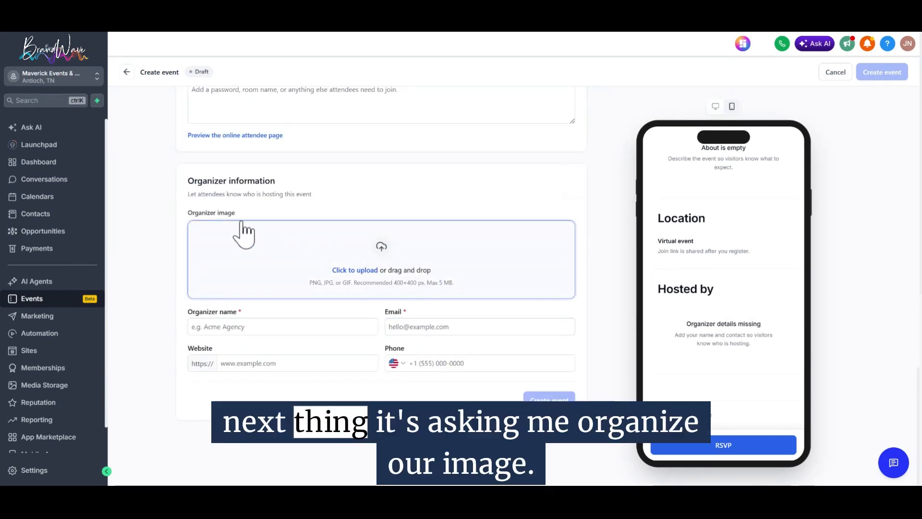
Enter Maverick Events & Consulting as the organizer name, fill in the organizer's email, and create the event
{"action": "left_click", "coordinate": [322, 327]}
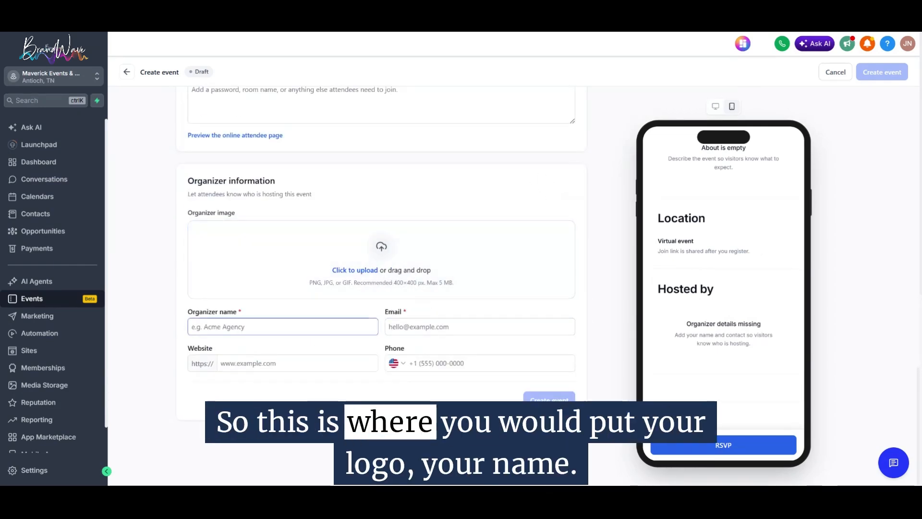
{"action": "type", "text": "Maveri"}
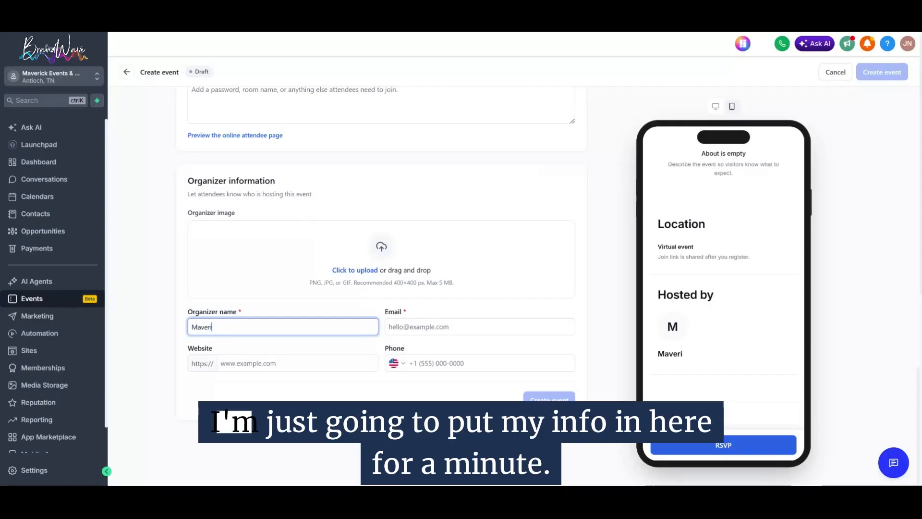
{"action": "type", "text": "ck Events & Cons"}
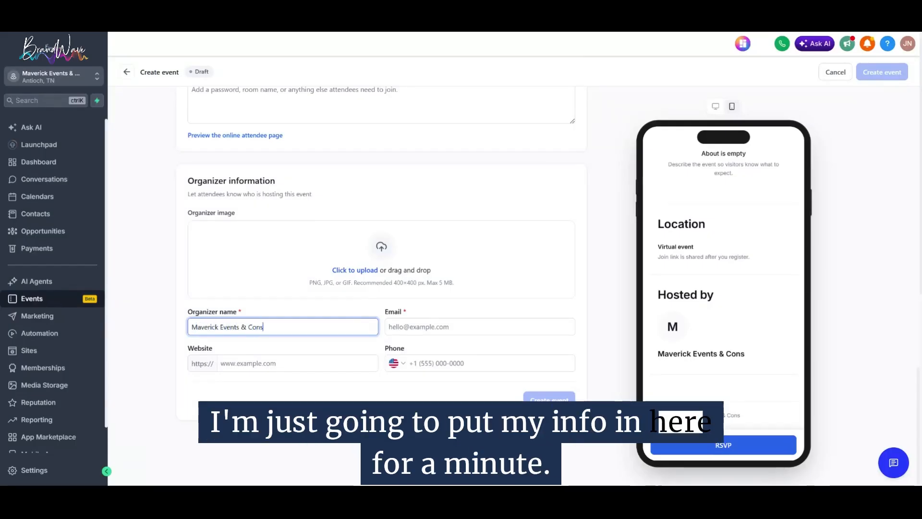
{"action": "type", "text": "ultin"}
{"action": "key", "text": "BackSpace"}
{"action": "key", "text": "BackSpace"}
{"action": "key", "text": "BackSpace"}
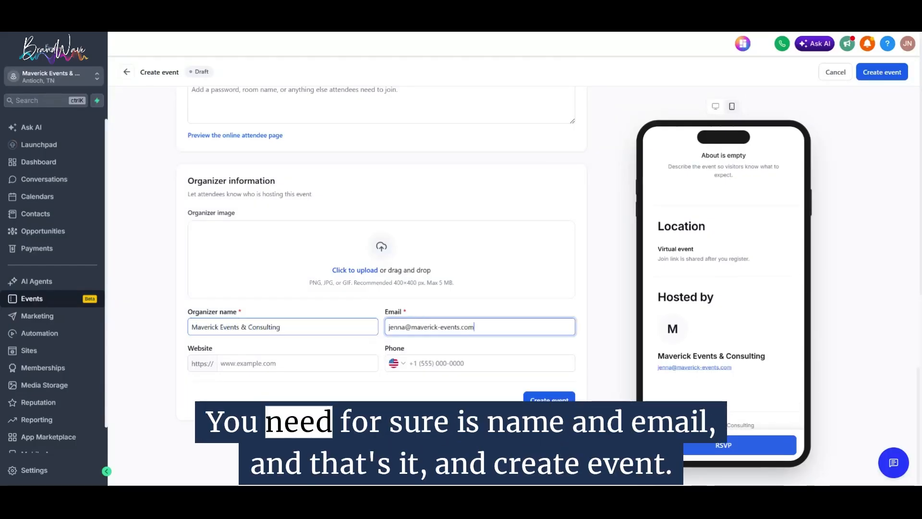
{"action": "left_click", "coordinate": [542, 397]}
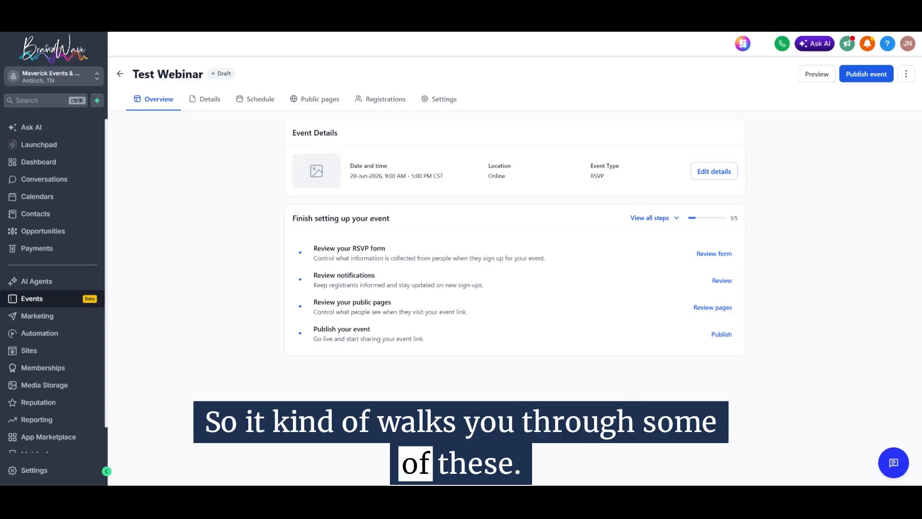
Open the RSVP form for review and examine its existing fields and the fields available to add
{"action": "left_click", "coordinate": [724, 257]}
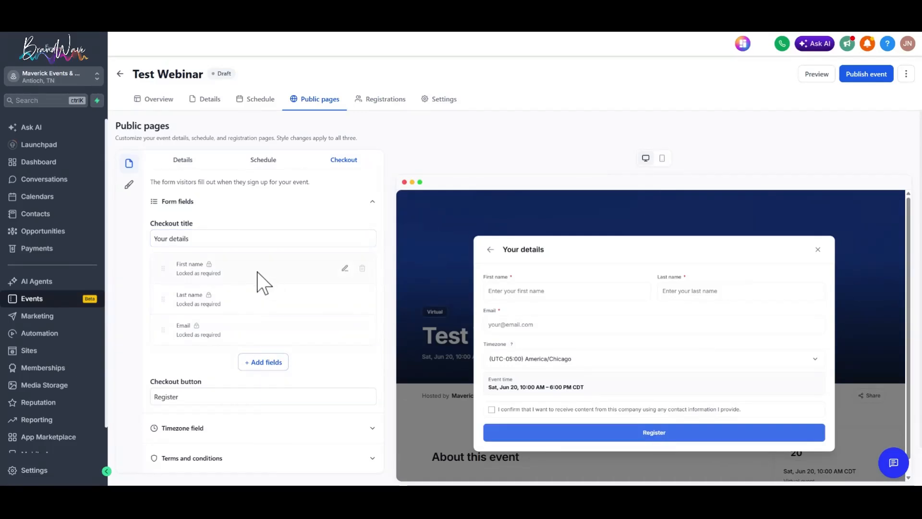
{"action": "left_click", "coordinate": [267, 366]}
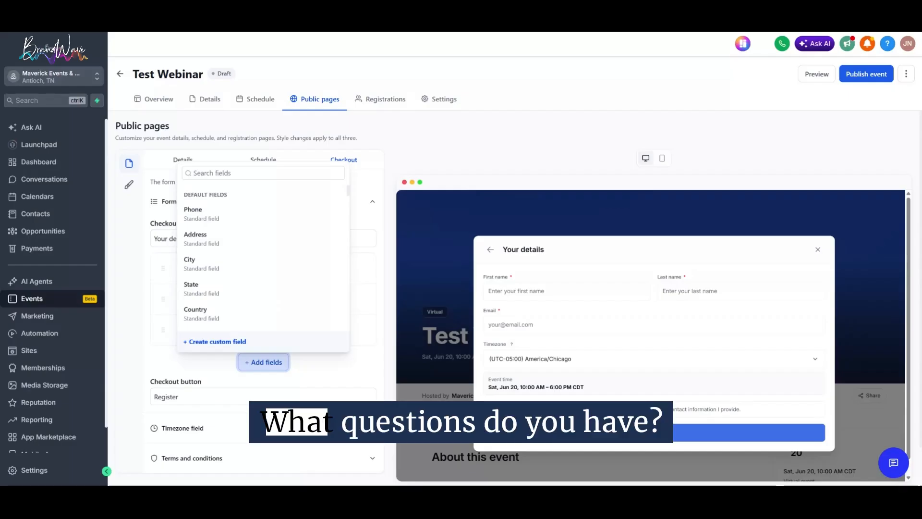
{"action": "left_click", "coordinate": [387, 260]}
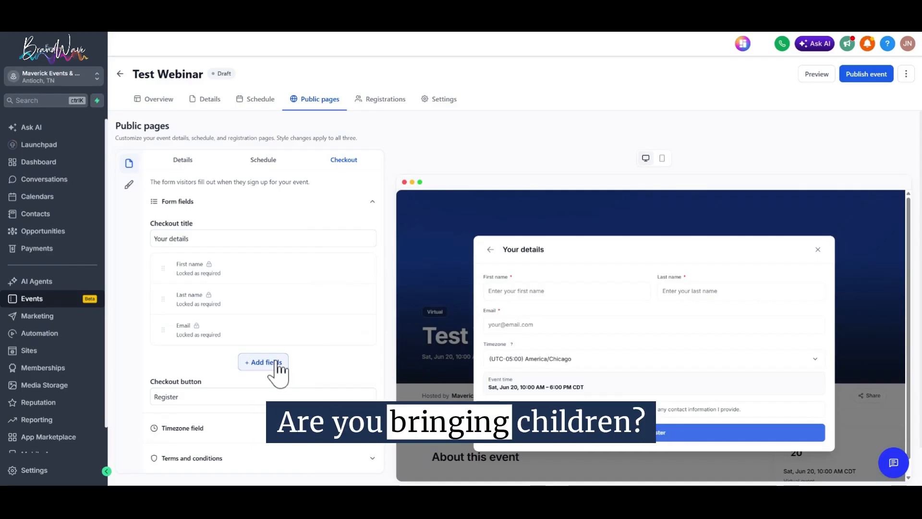
{"action": "scroll", "coordinate": [346, 342], "scroll_direction": "down", "scroll_amount": 1}
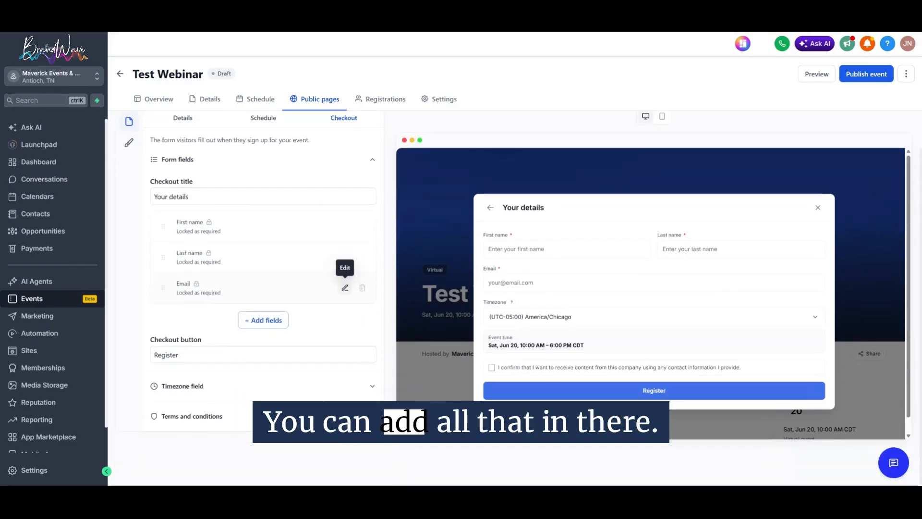
Examine the checkout page's button label, timezone field, terms and conditions, and consent checkbox settings
{"action": "left_click", "coordinate": [243, 355]}
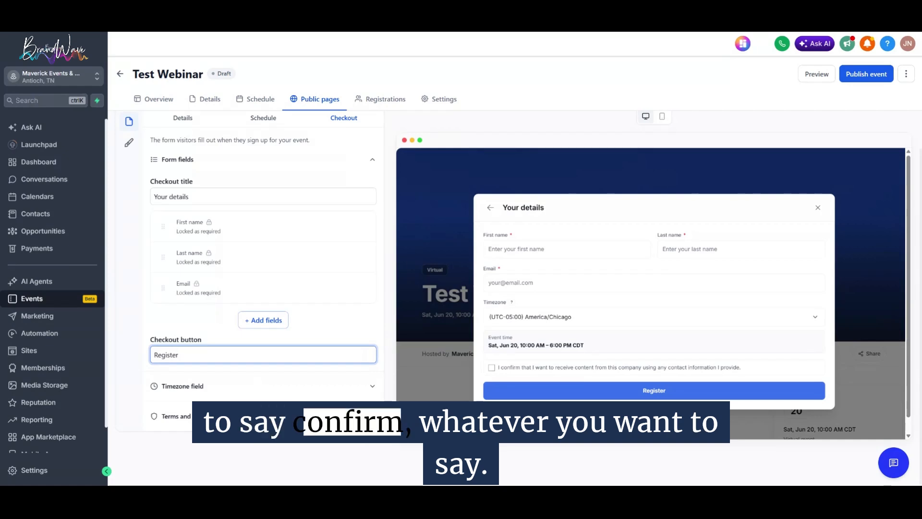
{"action": "left_click", "coordinate": [197, 392]}
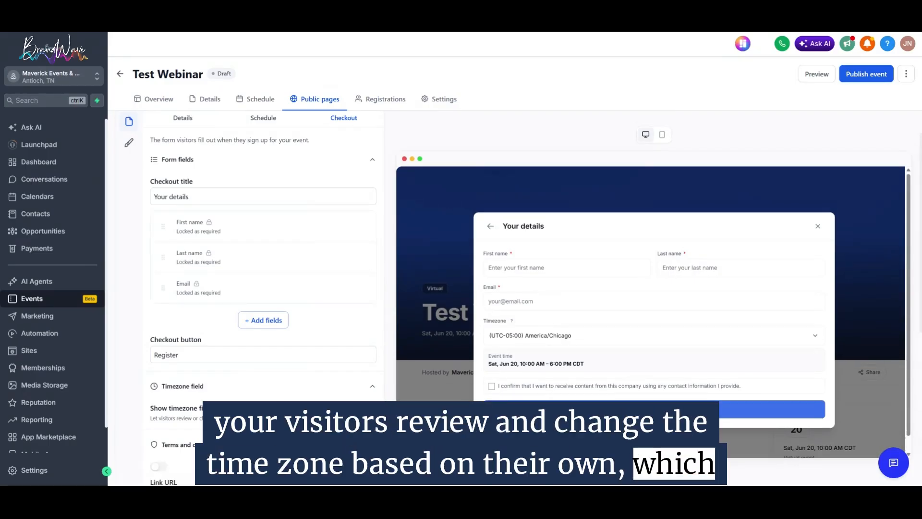
{"action": "scroll", "coordinate": [243, 457], "scroll_direction": "down", "scroll_amount": 3}
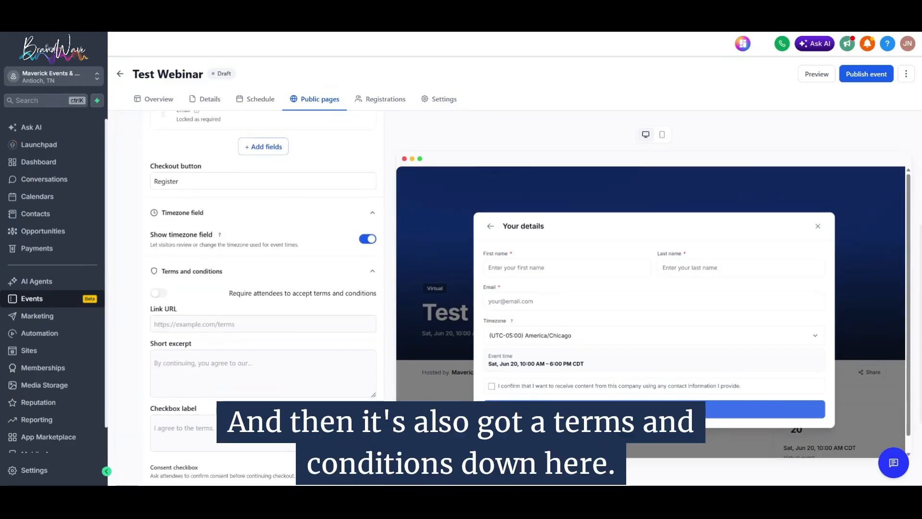
{"action": "scroll", "coordinate": [264, 297], "scroll_direction": "down", "scroll_amount": 2}
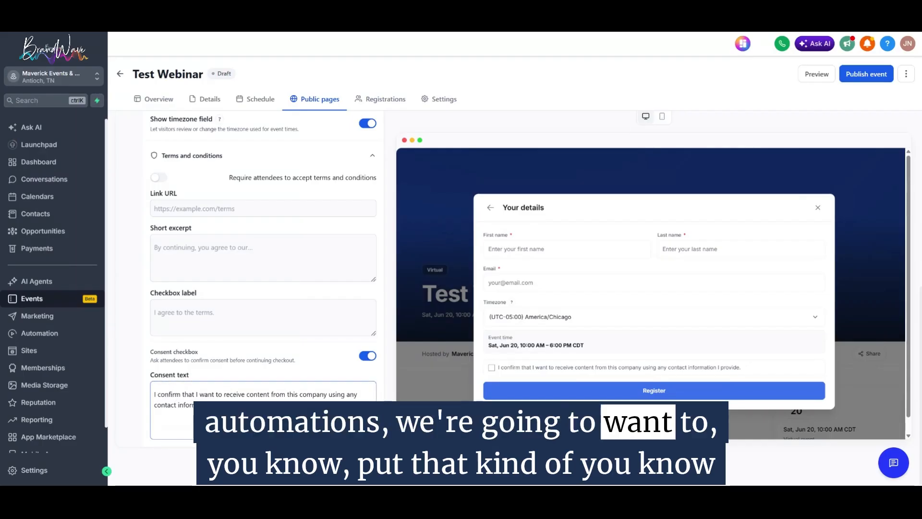
{"action": "scroll", "coordinate": [263, 298], "scroll_direction": "up", "scroll_amount": 5}
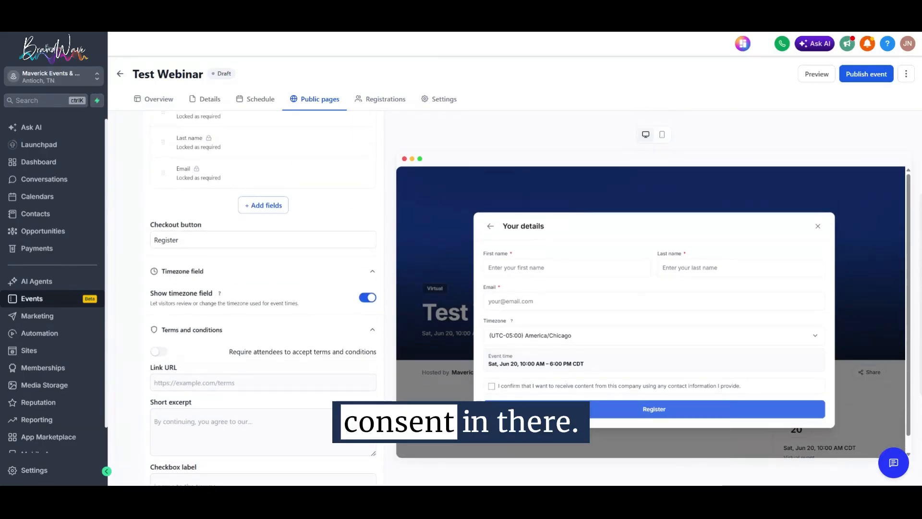
{"action": "scroll", "coordinate": [264, 297], "scroll_direction": "up", "scroll_amount": 1}
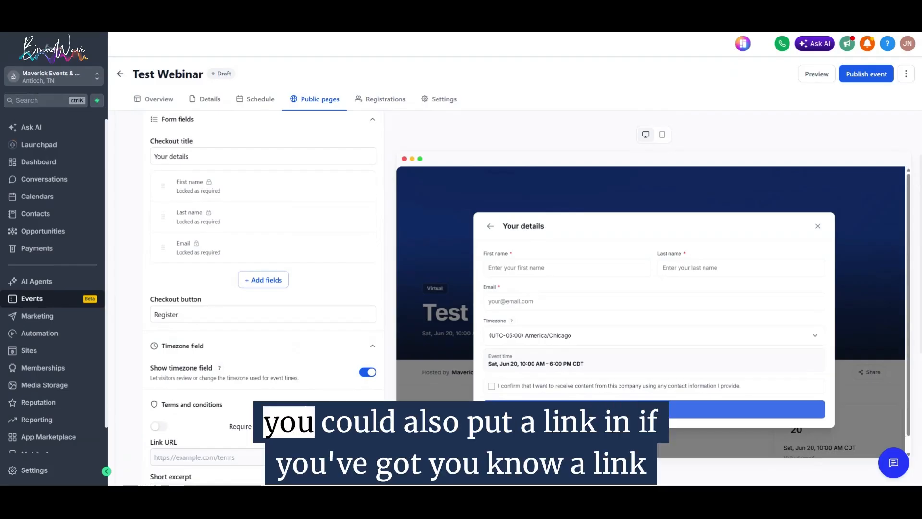
{"action": "scroll", "coordinate": [264, 298], "scroll_direction": "up", "scroll_amount": 2}
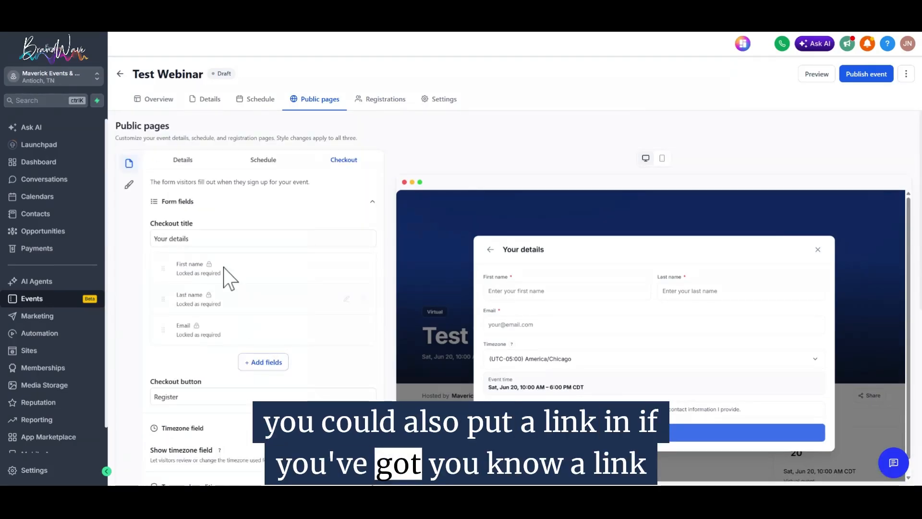
Start adding a session from the public schedule page and title it with the presenter's first name followed by Demo
{"action": "left_click", "coordinate": [259, 161]}
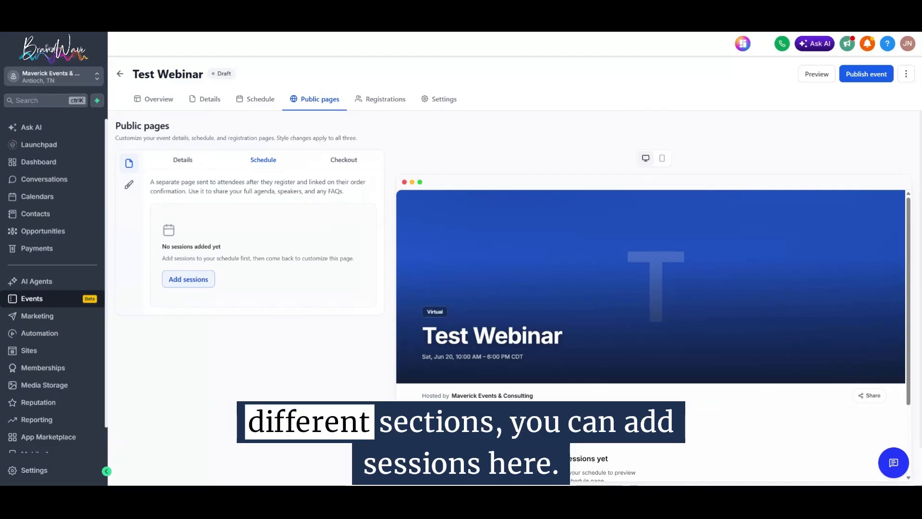
{"action": "left_click", "coordinate": [189, 281]}
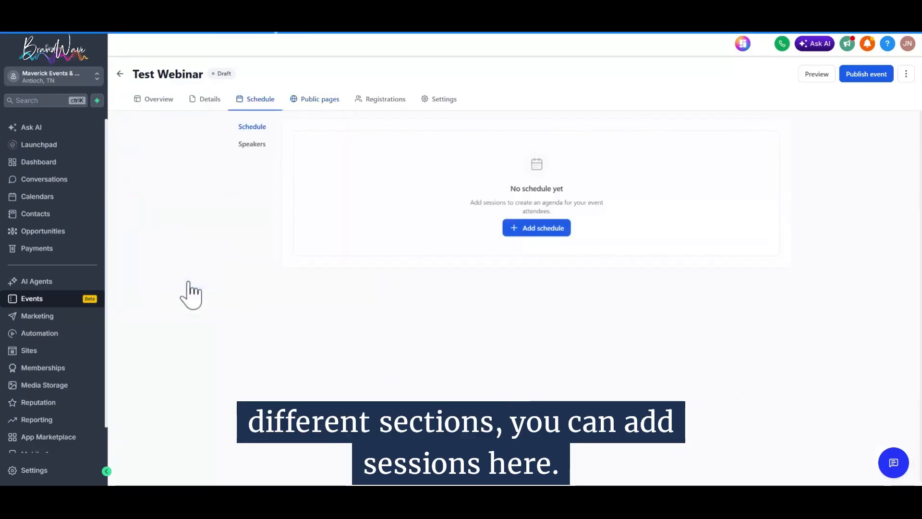
{"action": "left_click", "coordinate": [512, 233]}
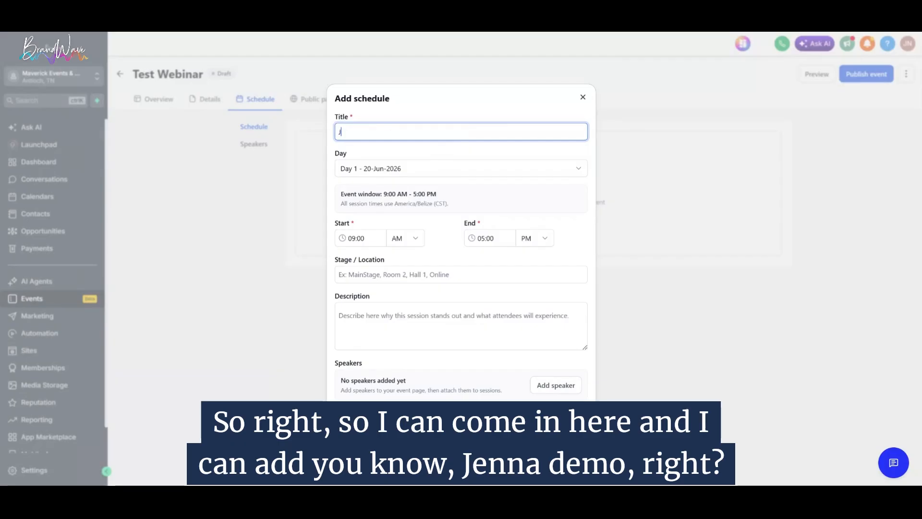
{"action": "type", "text": "Jenna Demo"}
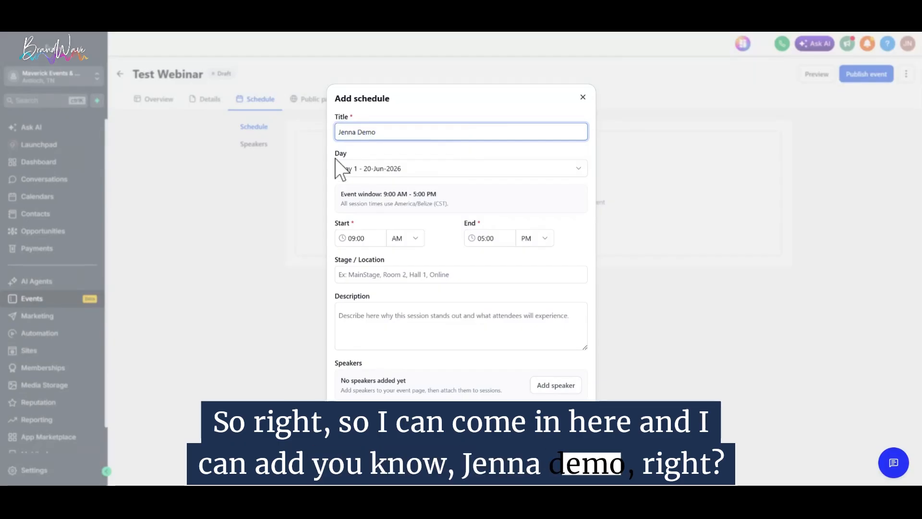
Set the session's end time to 09:54 AM
{"action": "left_click", "coordinate": [478, 272]}
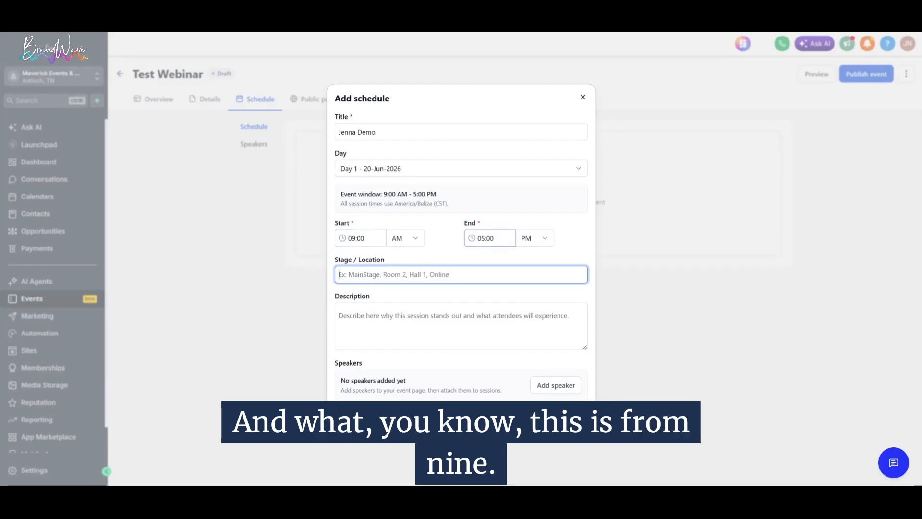
{"action": "left_click", "coordinate": [489, 239]}
{"action": "scroll", "coordinate": [523, 301], "scroll_direction": "up", "scroll_amount": 1}
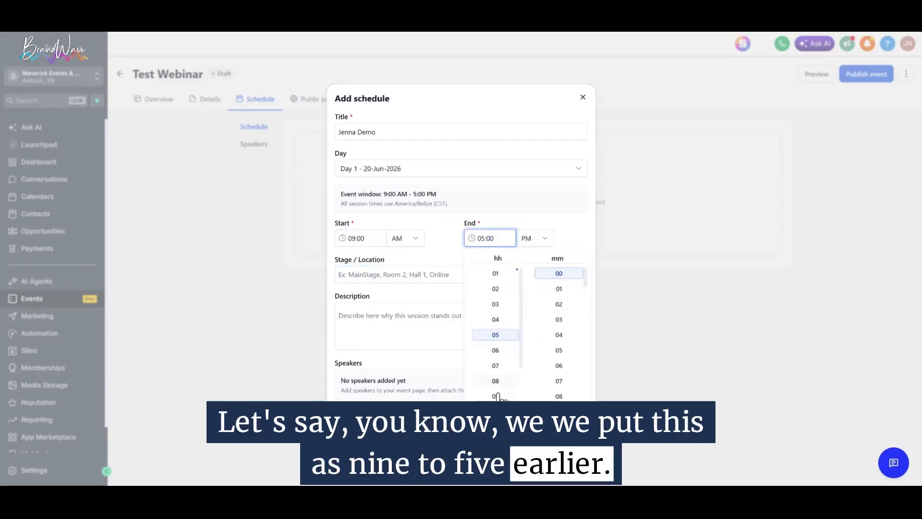
{"action": "left_click", "coordinate": [497, 397]}
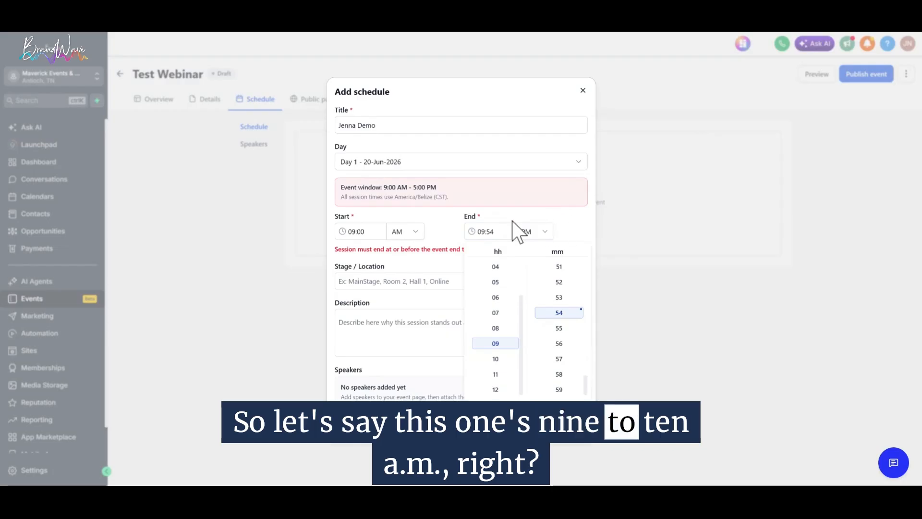
{"action": "left_click", "coordinate": [528, 233]}
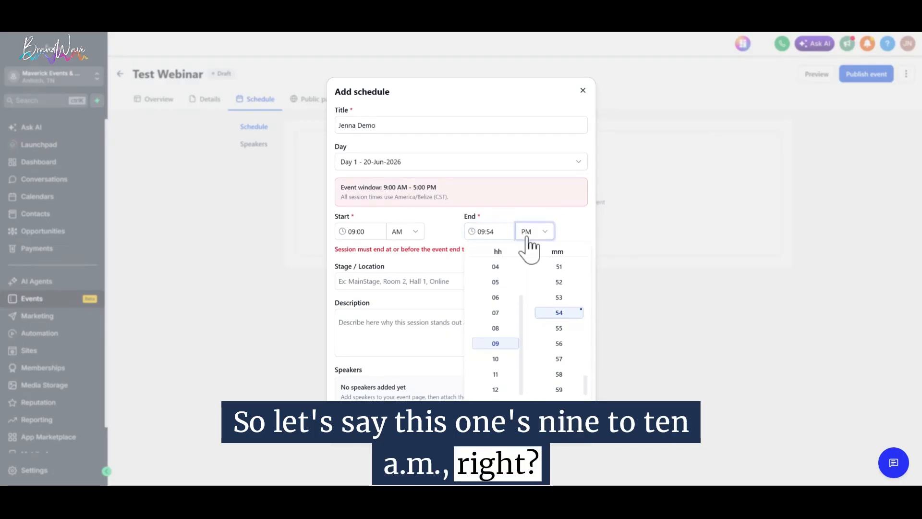
{"action": "left_click", "coordinate": [527, 252]}
{"action": "left_click", "coordinate": [495, 237]}
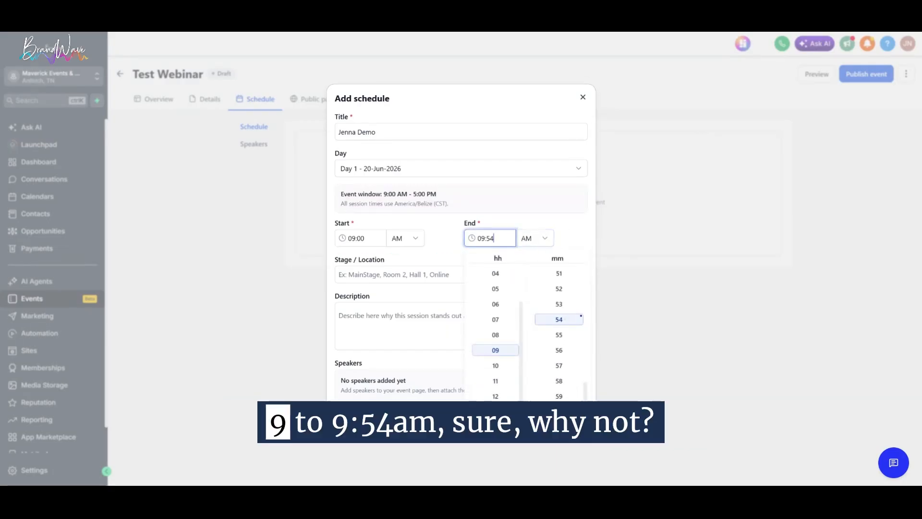
{"action": "left_click", "coordinate": [571, 229]}
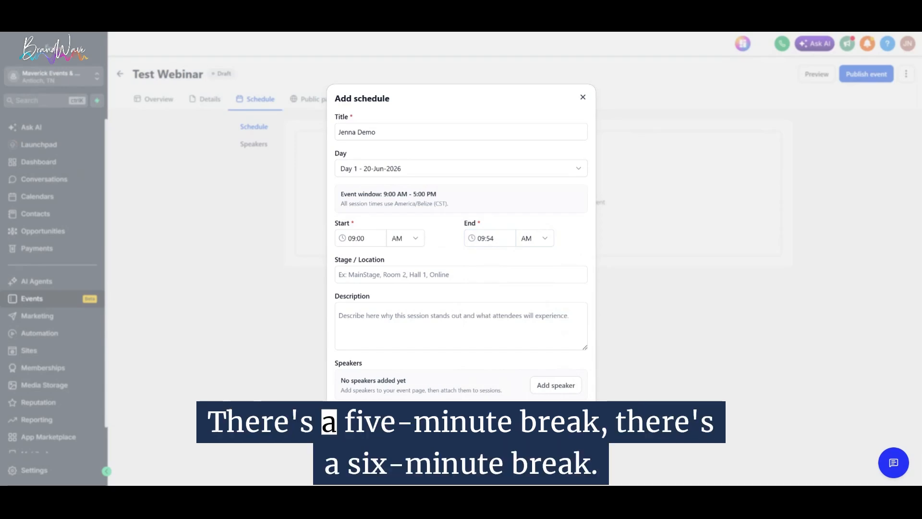
Check where speakers are added for the session and the event, and return to the event overview
{"action": "left_click", "coordinate": [555, 385]}
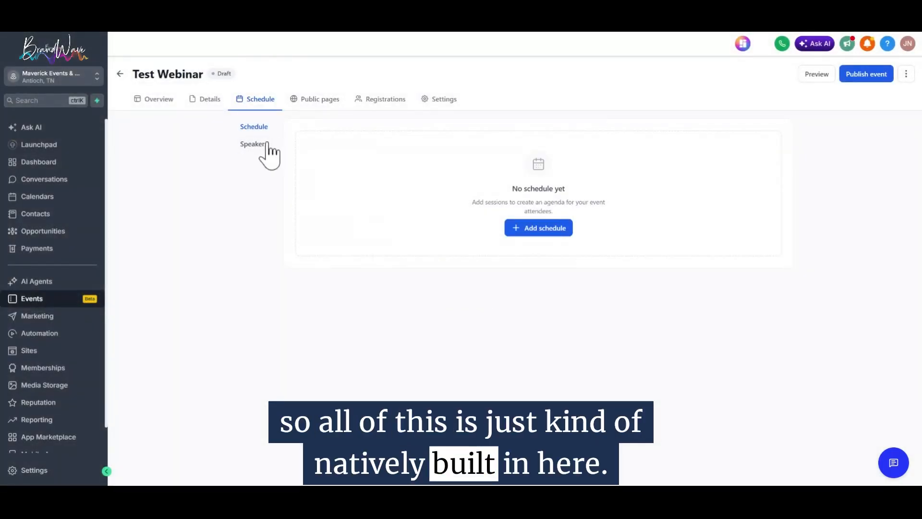
{"action": "left_click", "coordinate": [264, 150]}
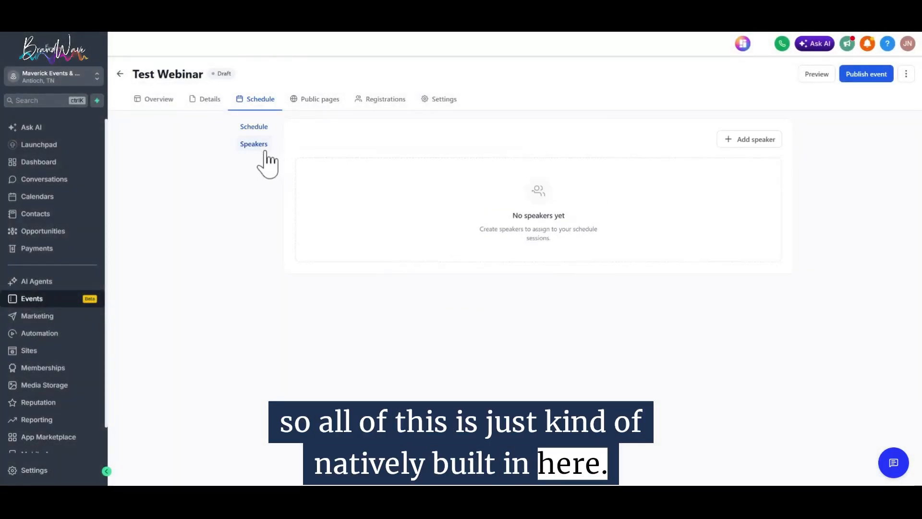
{"action": "left_click", "coordinate": [160, 105]}
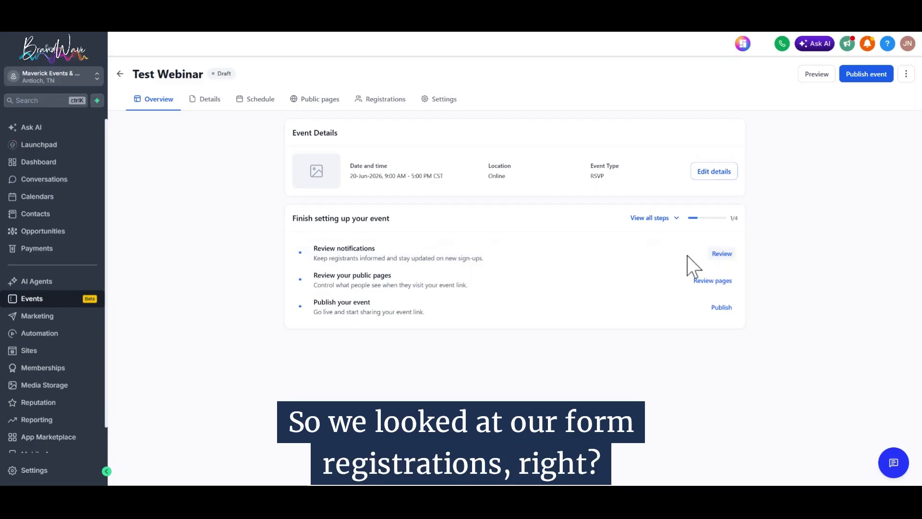
Review the event's organizer and attendee notifications, including the email for the new registration alert
{"action": "left_click", "coordinate": [720, 254]}
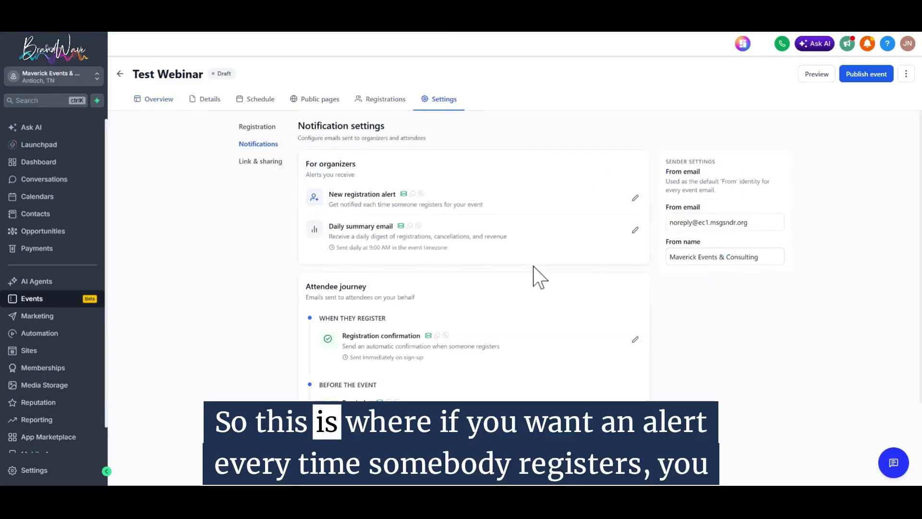
{"action": "left_click", "coordinate": [635, 198]}
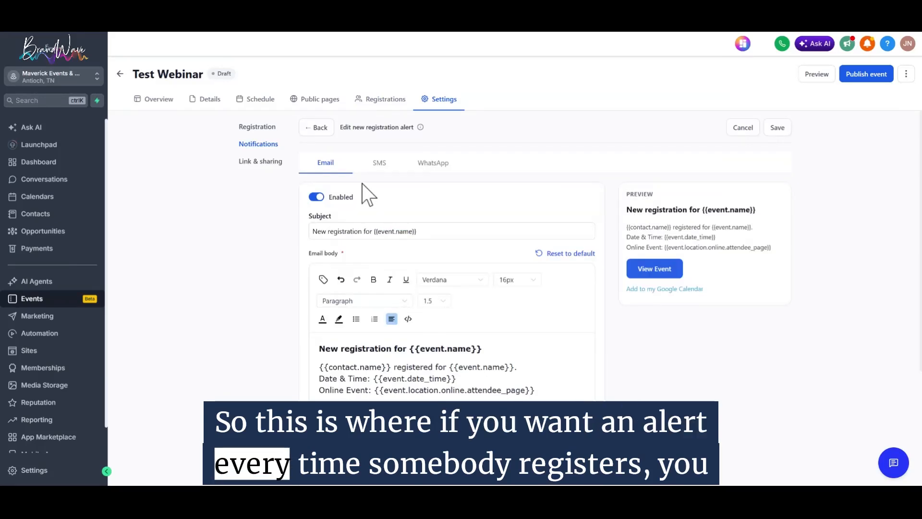
{"action": "left_click", "coordinate": [311, 133]}
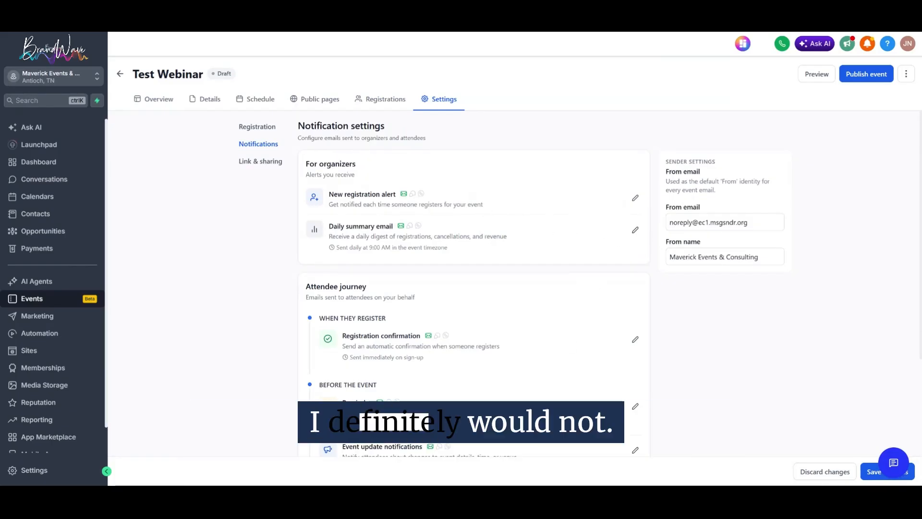
{"action": "scroll", "coordinate": [473, 283], "scroll_direction": "down", "scroll_amount": 2}
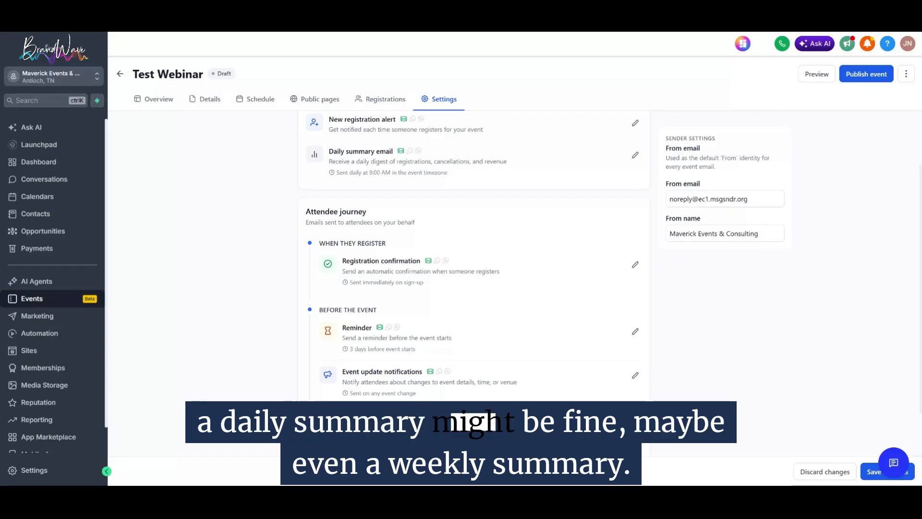
{"action": "scroll", "coordinate": [474, 284], "scroll_direction": "down", "scroll_amount": 2}
{"action": "scroll", "coordinate": [473, 284], "scroll_direction": "up", "scroll_amount": 3}
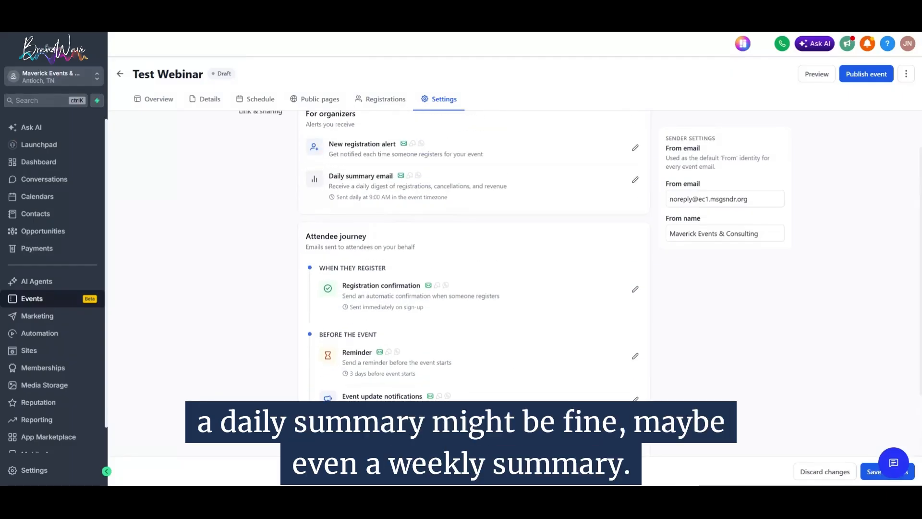
{"action": "scroll", "coordinate": [473, 283], "scroll_direction": "down", "scroll_amount": 3}
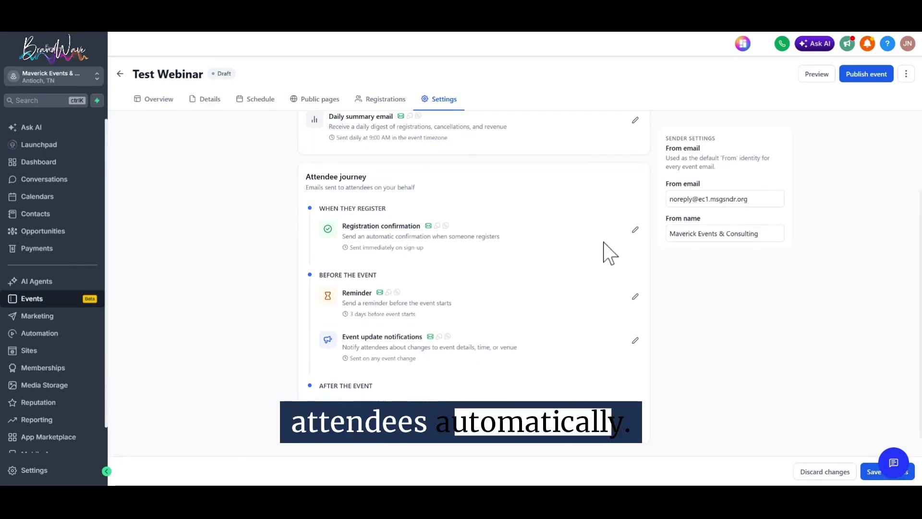
Open the registration confirmation email, try moving the contact greeting above the heading, and undo the move
{"action": "left_click", "coordinate": [634, 238]}
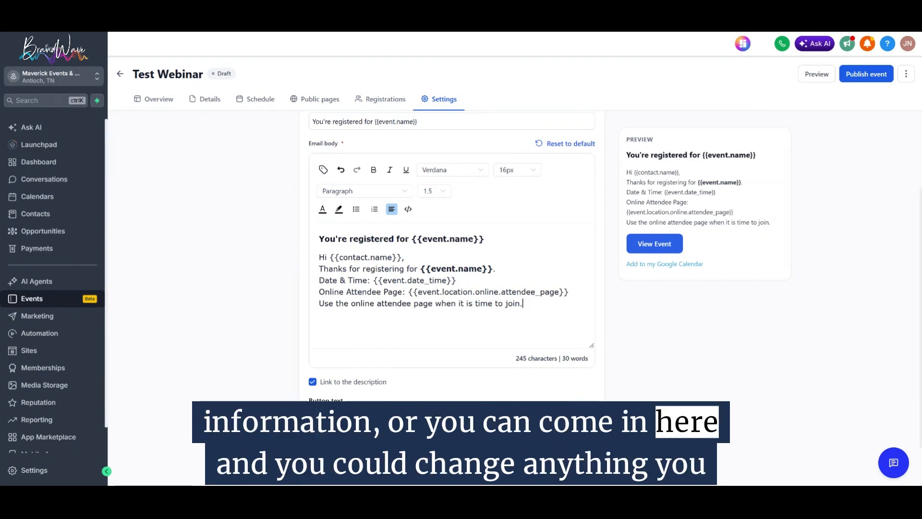
{"action": "left_click_drag", "start_coordinate": [484, 239], "coordinate": [423, 256]}
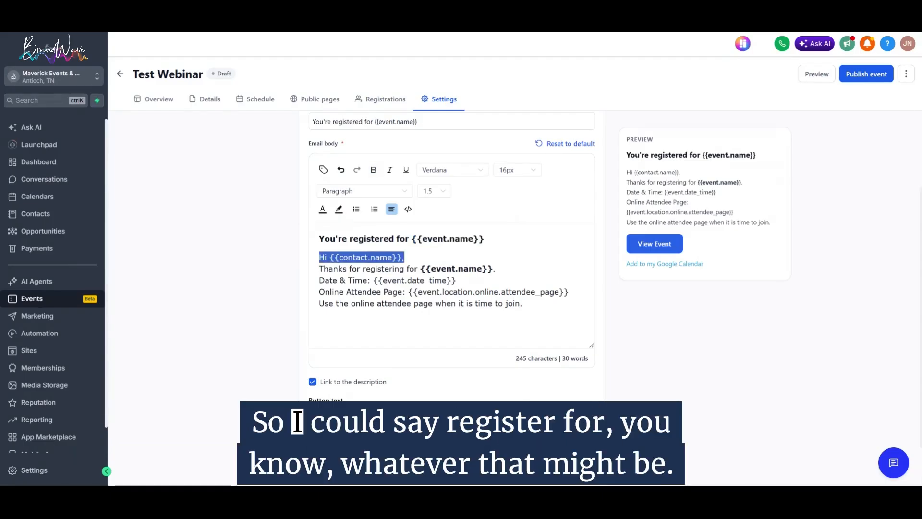
{"action": "left_click_drag", "start_coordinate": [362, 258], "coordinate": [320, 239]}
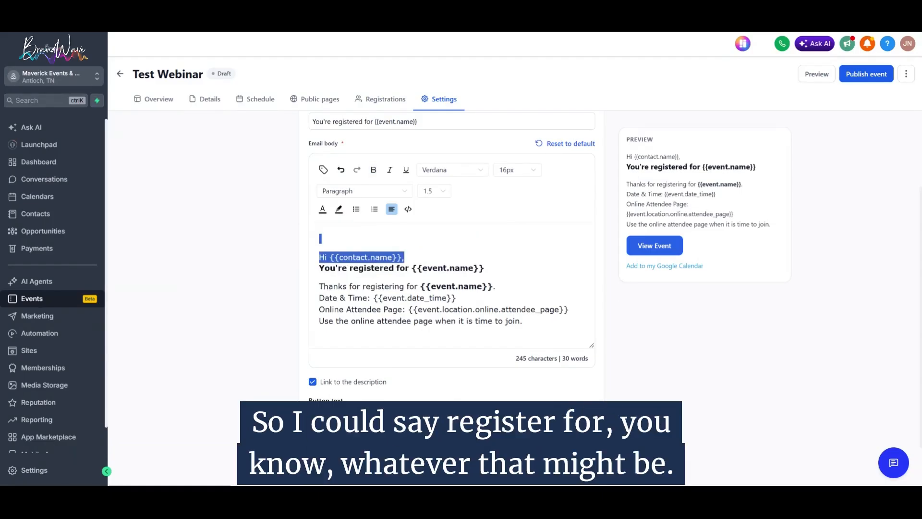
{"action": "key", "text": "ctrl+z"}
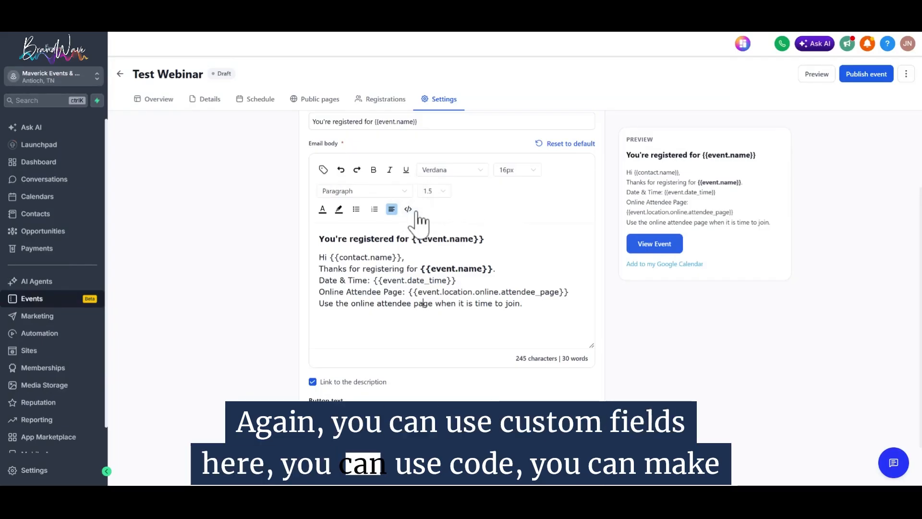
Examine the confirmation email's description link, button text, calendar link option, and preview
{"action": "scroll", "coordinate": [417, 221], "scroll_direction": "down", "scroll_amount": 1}
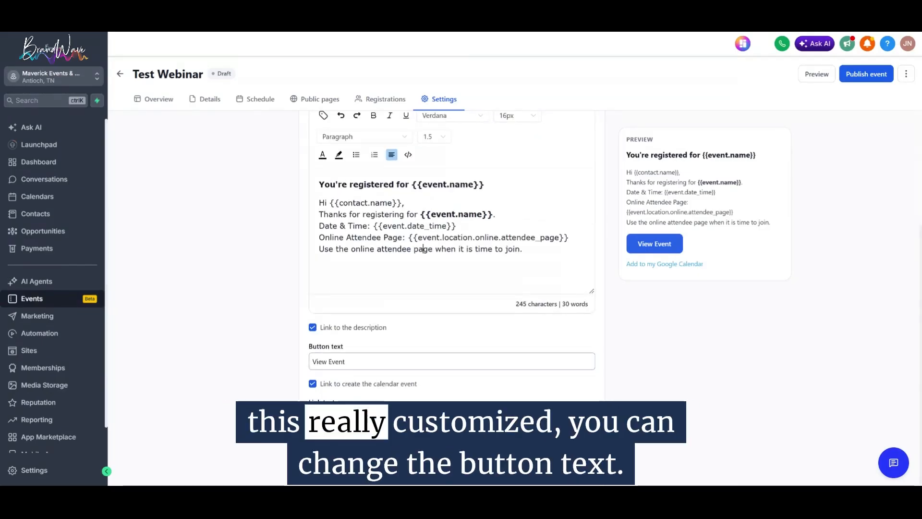
{"action": "scroll", "coordinate": [449, 296], "scroll_direction": "up", "scroll_amount": 1}
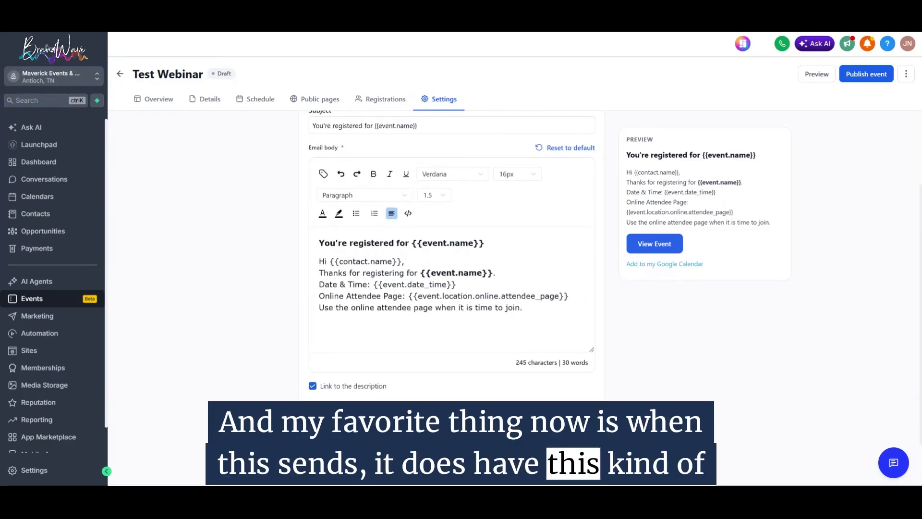
{"action": "scroll", "coordinate": [423, 307], "scroll_direction": "up", "scroll_amount": 2}
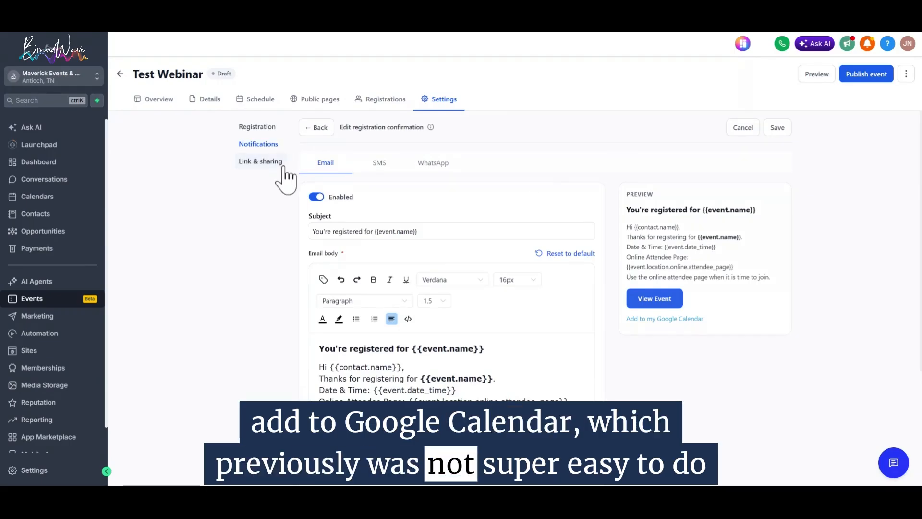
View the event's link and sharing settings and its registration settings
{"action": "left_click", "coordinate": [260, 166]}
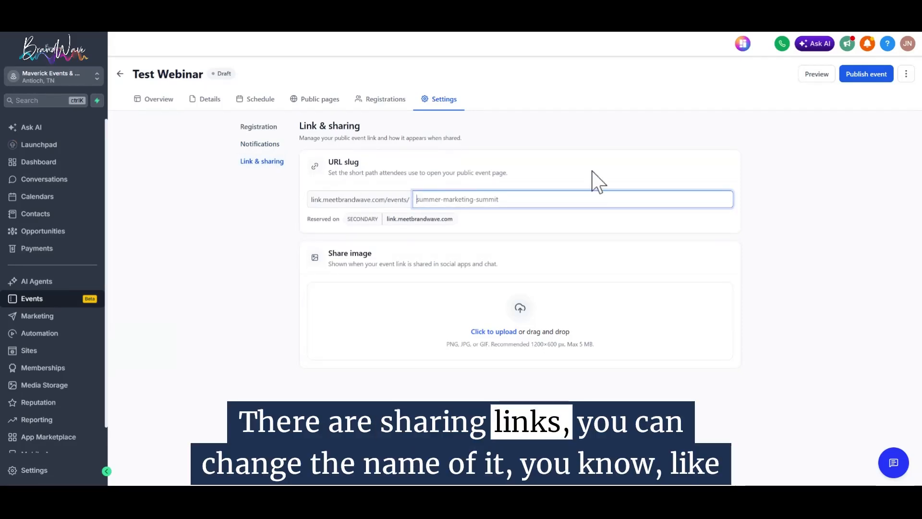
{"action": "left_click", "coordinate": [269, 127]}
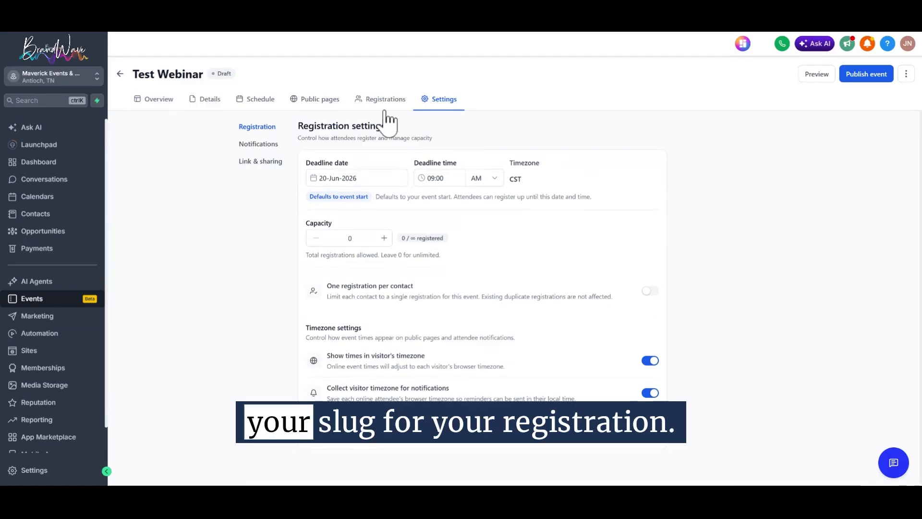
Open the attendee reminder email from the event's notification settings for editing
{"action": "left_click", "coordinate": [153, 100]}
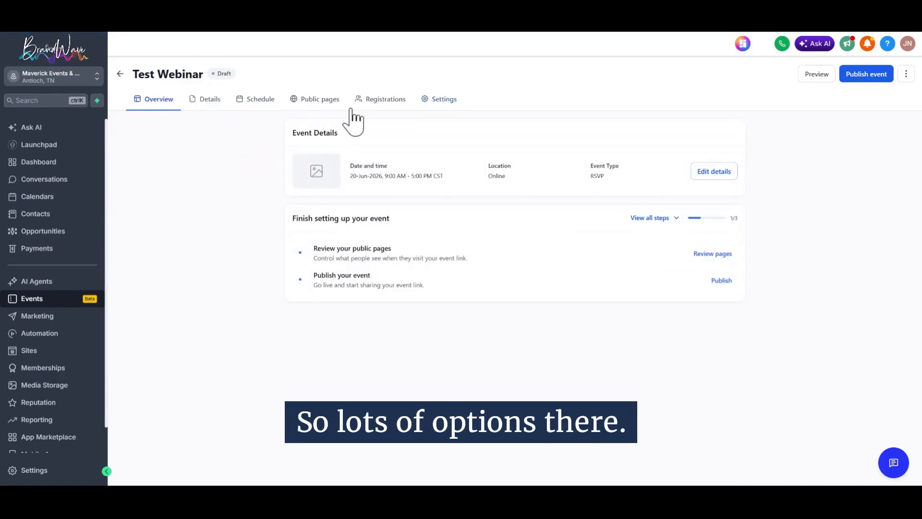
{"action": "left_click", "coordinate": [428, 101]}
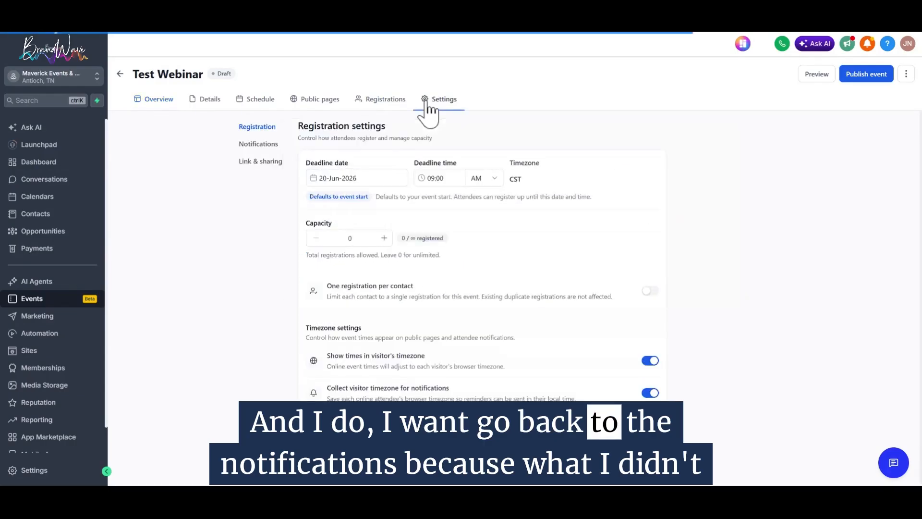
{"action": "left_click", "coordinate": [259, 145]}
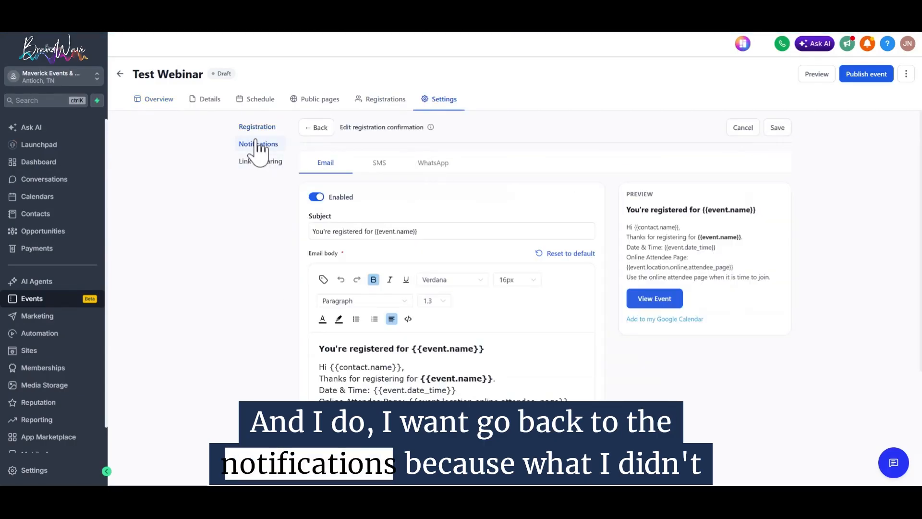
{"action": "left_click", "coordinate": [315, 128]}
{"action": "scroll", "coordinate": [312, 134], "scroll_direction": "down", "scroll_amount": 4}
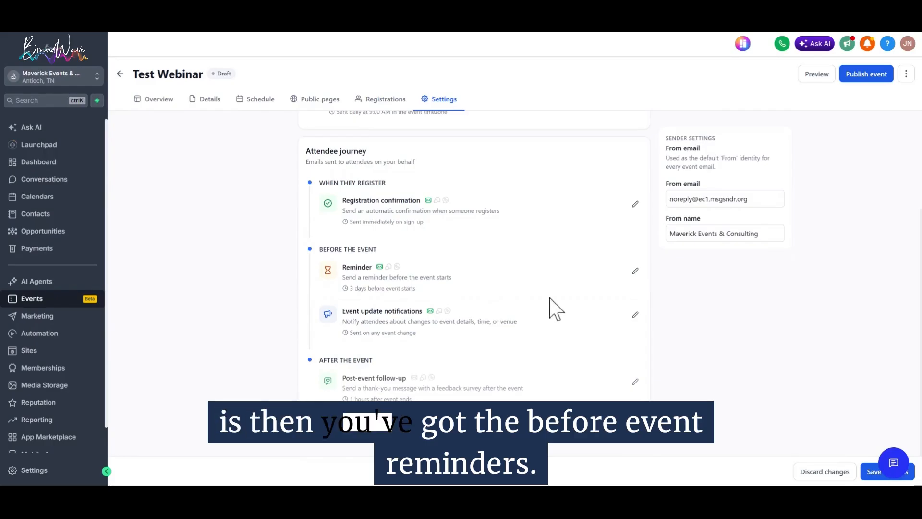
{"action": "left_click", "coordinate": [636, 272]}
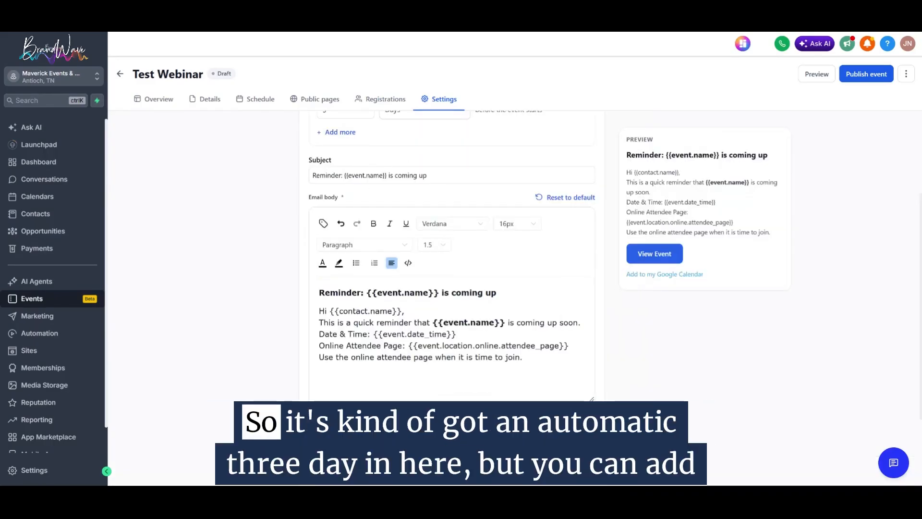
{"action": "scroll", "coordinate": [451, 288], "scroll_direction": "up", "scroll_amount": 3}
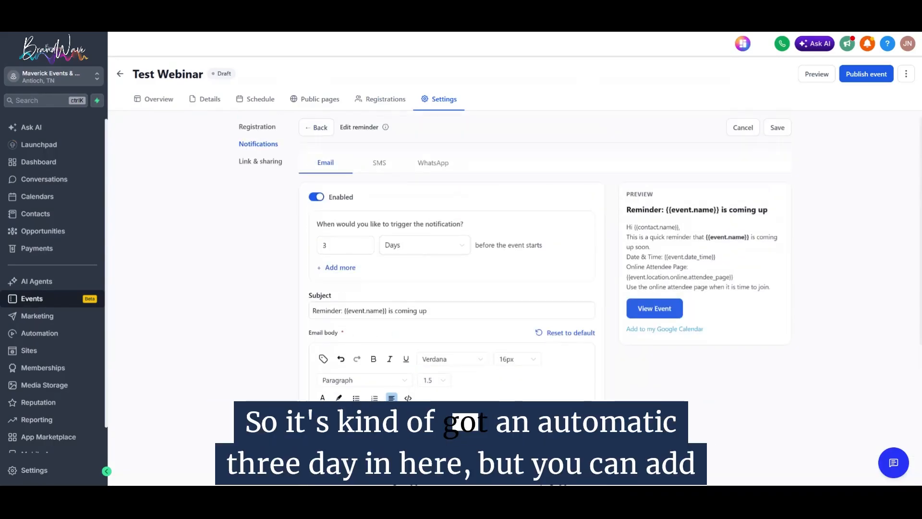
Add reminder email triggers for 1 day, 1 hour and 30 minutes before the event starts
{"action": "left_click", "coordinate": [338, 267]}
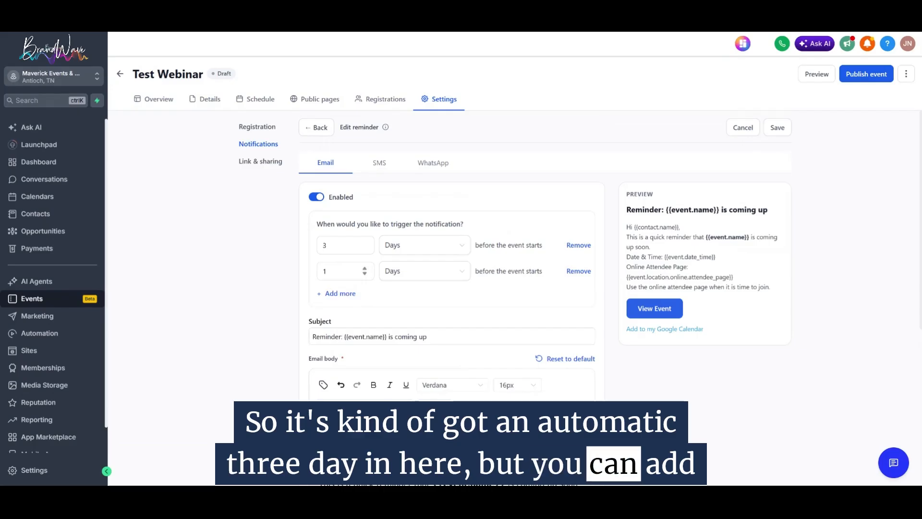
{"action": "left_click", "coordinate": [340, 293]}
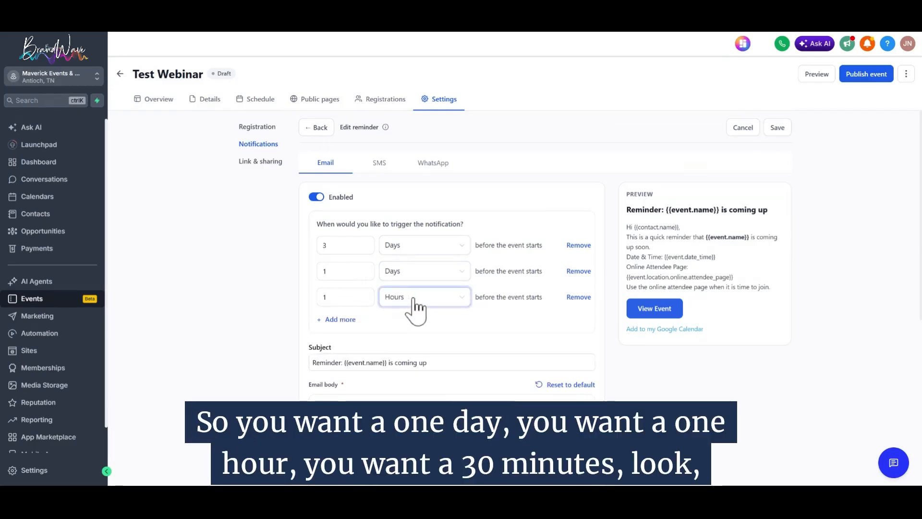
{"action": "left_click", "coordinate": [347, 319]}
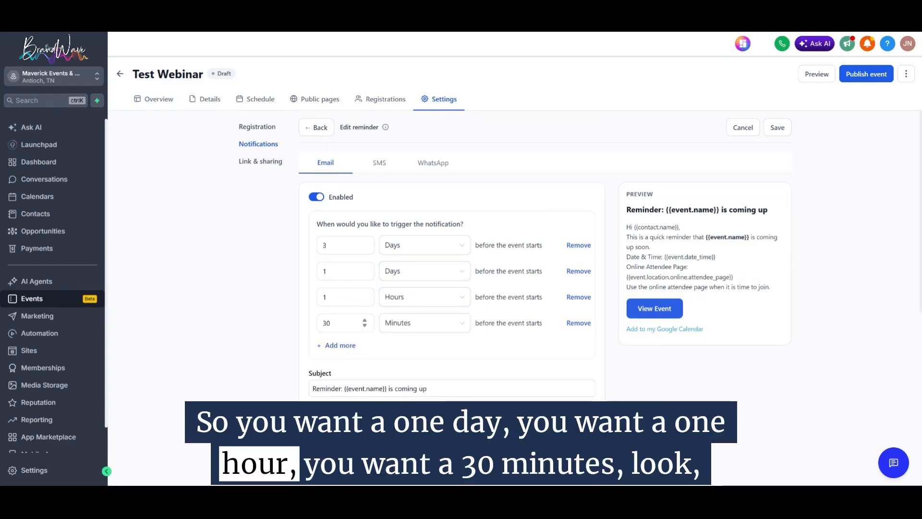
{"action": "left_click", "coordinate": [404, 331]}
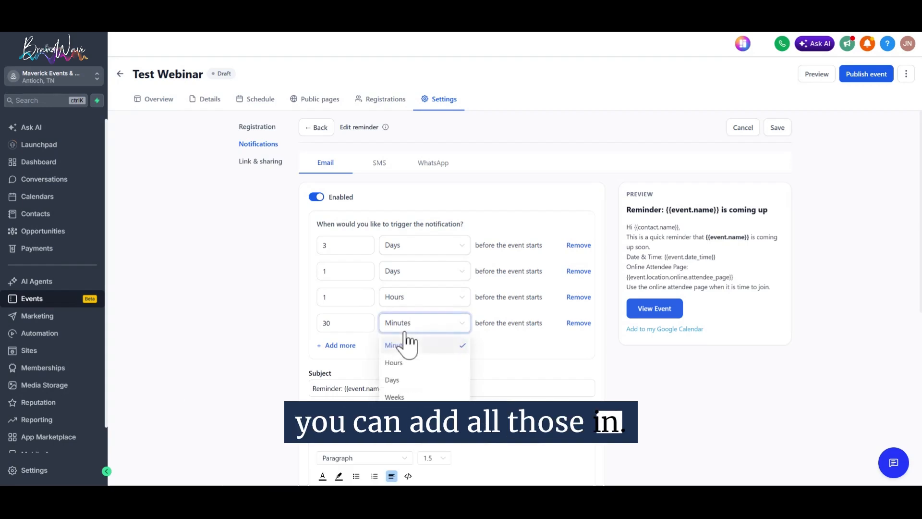
{"action": "left_click", "coordinate": [605, 374]}
Examine the reminder email's body, description link, button text and calendar link option, and return to the notification settings
{"action": "scroll", "coordinate": [609, 373], "scroll_direction": "down", "scroll_amount": 3}
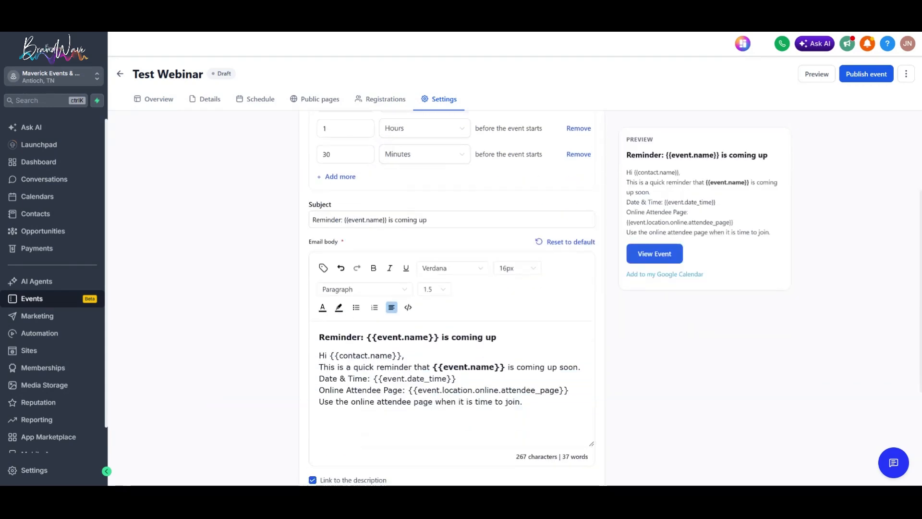
{"action": "scroll", "coordinate": [451, 298], "scroll_direction": "down", "scroll_amount": 1}
{"action": "scroll", "coordinate": [452, 298], "scroll_direction": "down", "scroll_amount": 2}
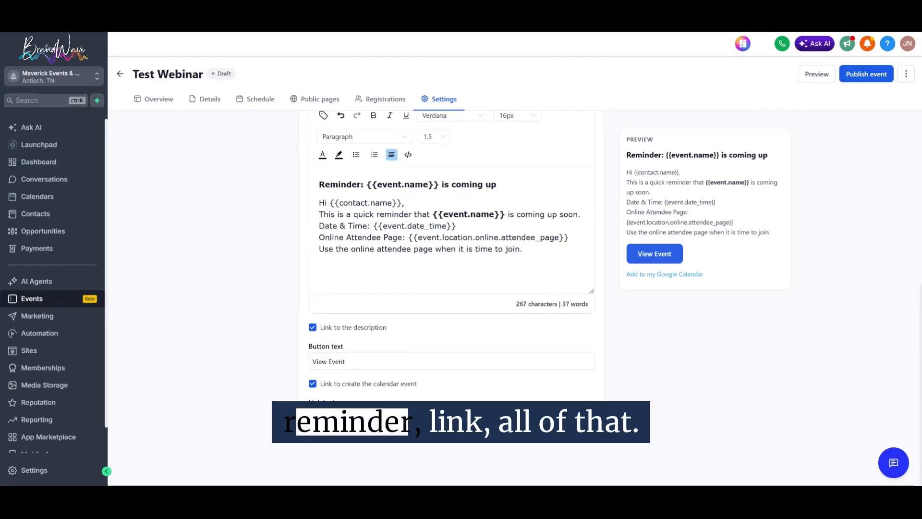
{"action": "scroll", "coordinate": [444, 362], "scroll_direction": "up", "scroll_amount": 5}
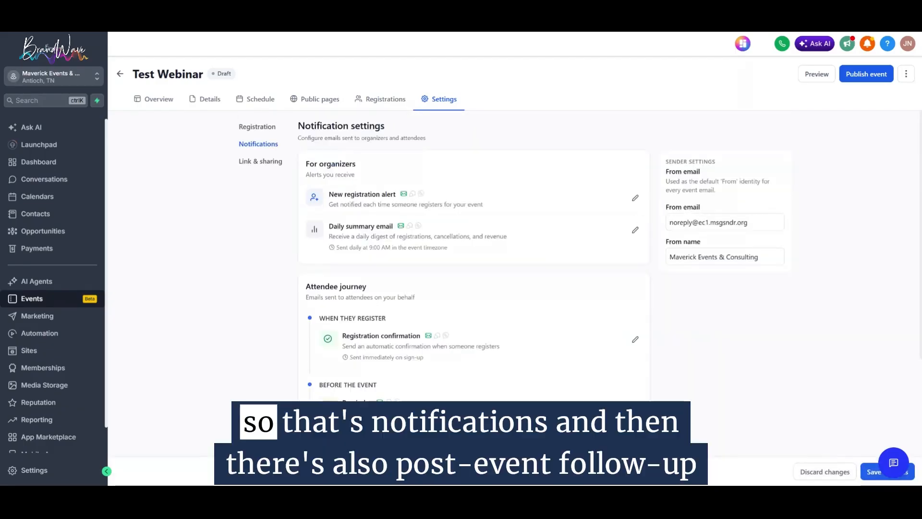
Open the post-event follow-up notification and review its trigger timing, subject, and email body
{"action": "scroll", "coordinate": [473, 265], "scroll_direction": "down", "scroll_amount": 3}
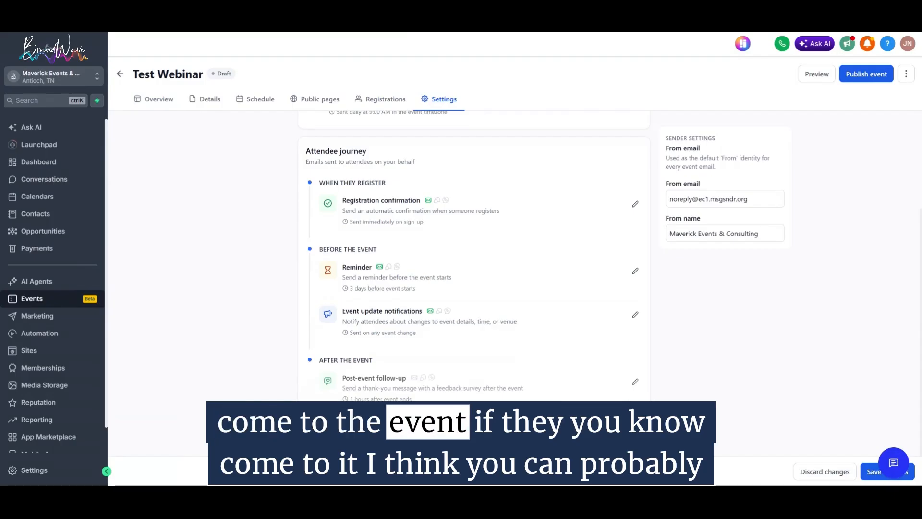
{"action": "left_click", "coordinate": [635, 381]}
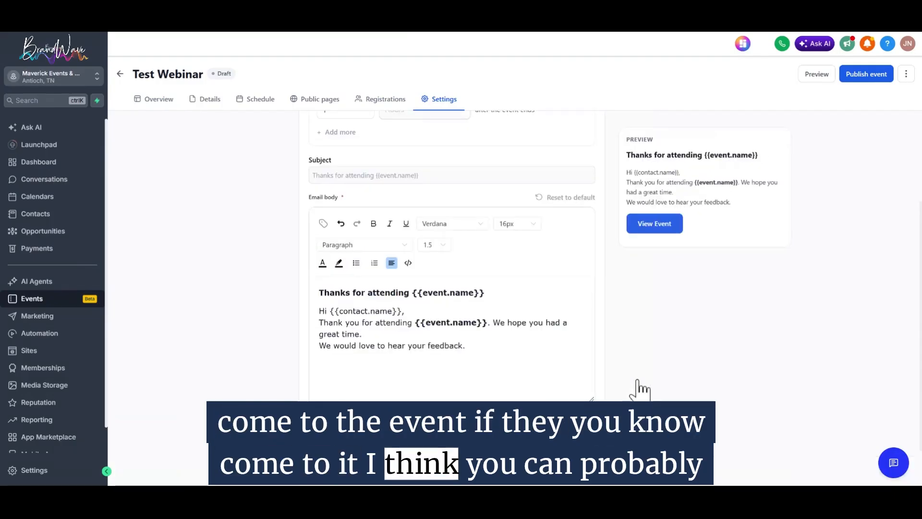
{"action": "scroll", "coordinate": [637, 381], "scroll_direction": "down", "scroll_amount": 1}
{"action": "scroll", "coordinate": [451, 298], "scroll_direction": "up", "scroll_amount": 4}
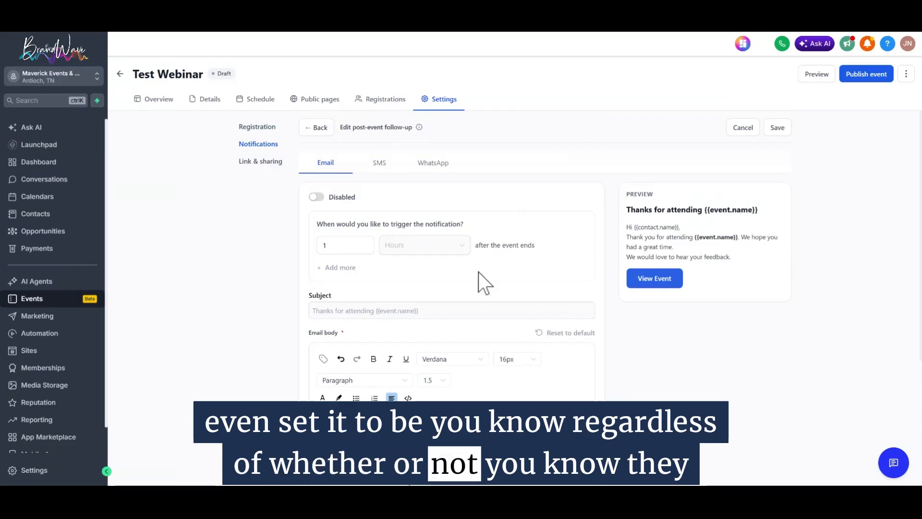
Review the event's registration settings, registrations list, overview, details, and schedule
{"action": "left_click", "coordinate": [258, 129]}
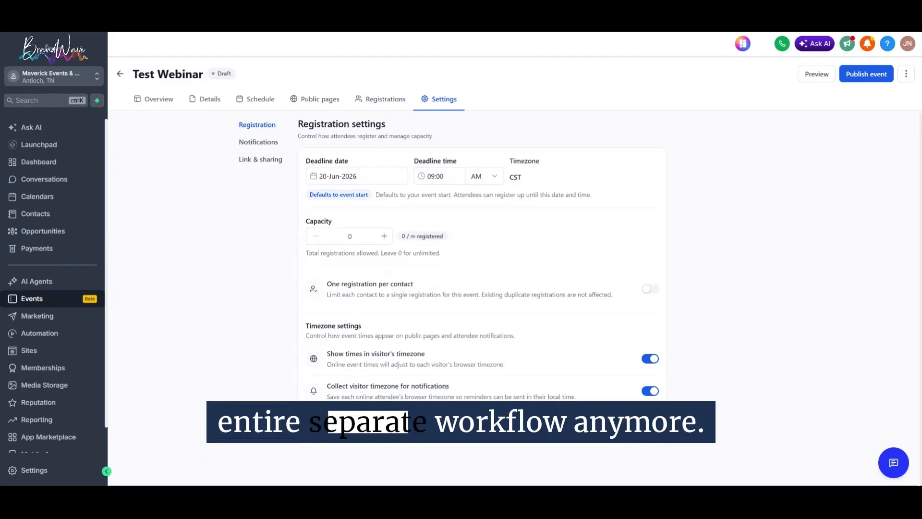
{"action": "left_click", "coordinate": [387, 102]}
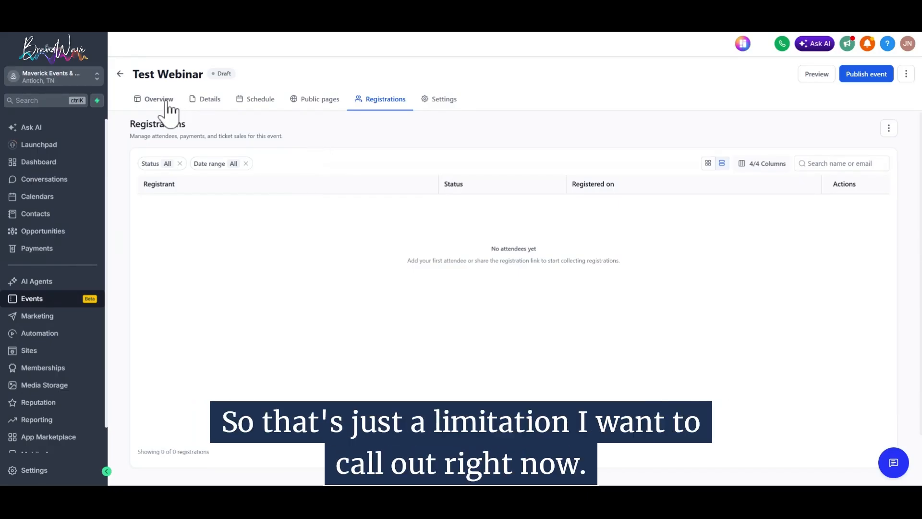
{"action": "left_click", "coordinate": [165, 101]}
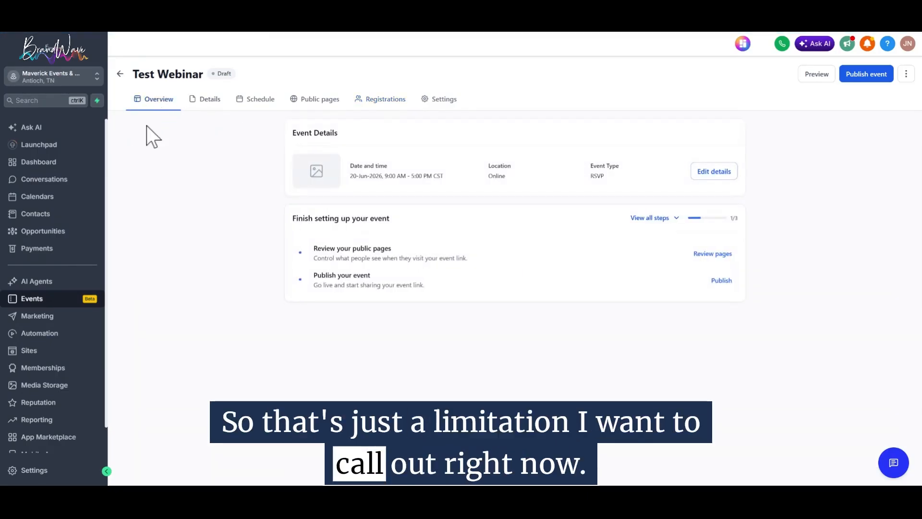
{"action": "left_click", "coordinate": [212, 102]}
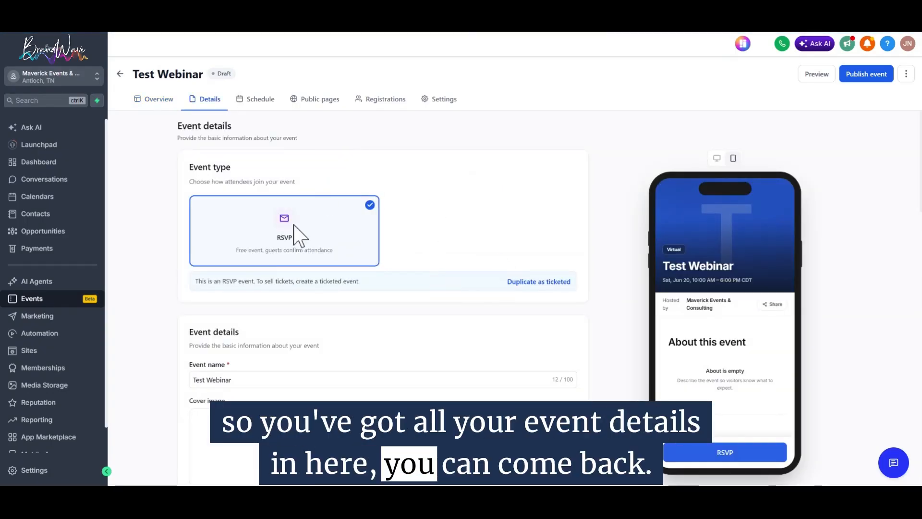
{"action": "left_click", "coordinate": [264, 107]}
Review the public details page and its About this event section, and add a Frequently asked questions section
{"action": "left_click", "coordinate": [313, 105]}
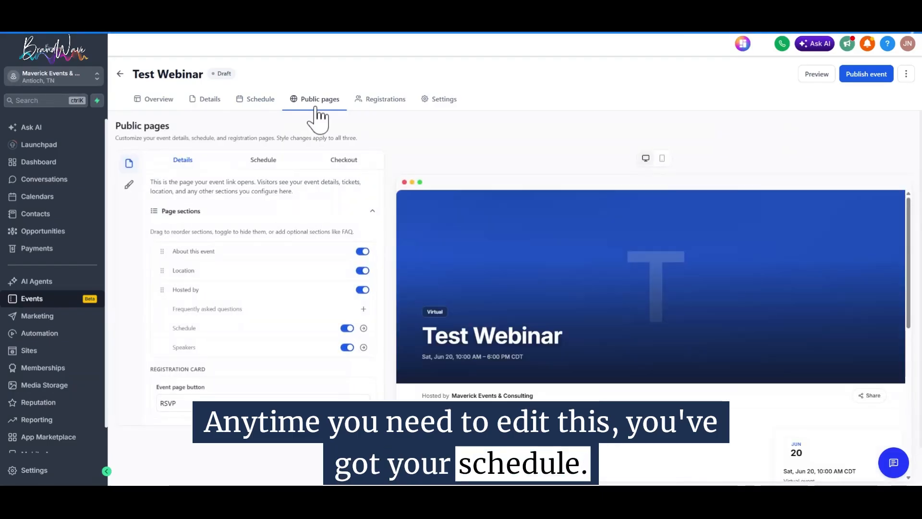
{"action": "scroll", "coordinate": [514, 288], "scroll_direction": "down", "scroll_amount": 1}
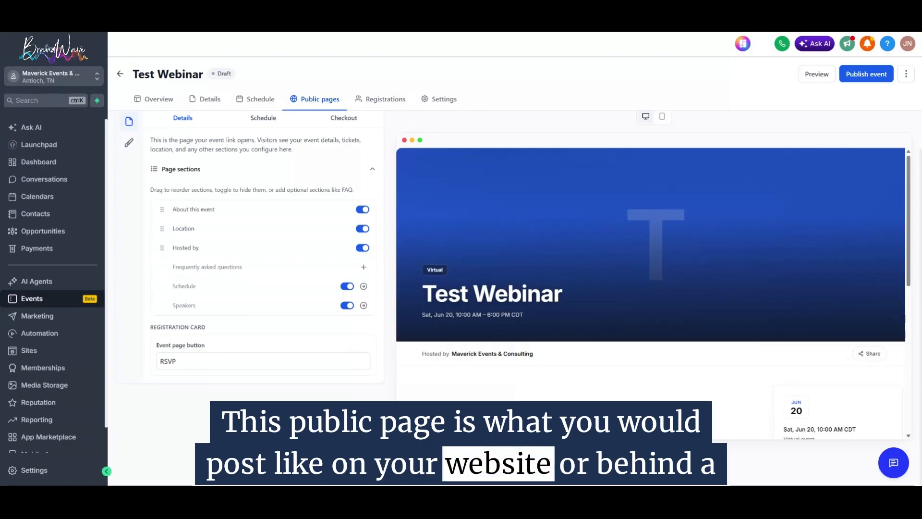
{"action": "scroll", "coordinate": [247, 286], "scroll_direction": "up", "scroll_amount": 1}
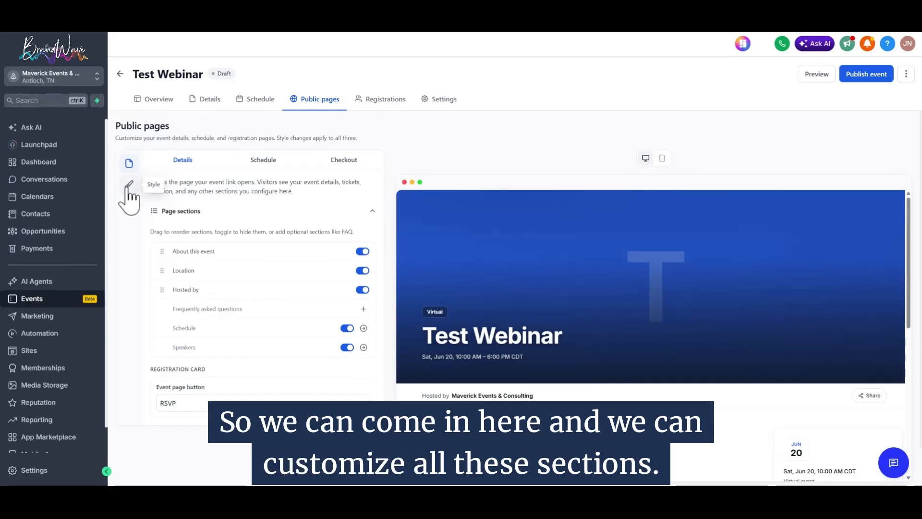
{"action": "left_click", "coordinate": [195, 252]}
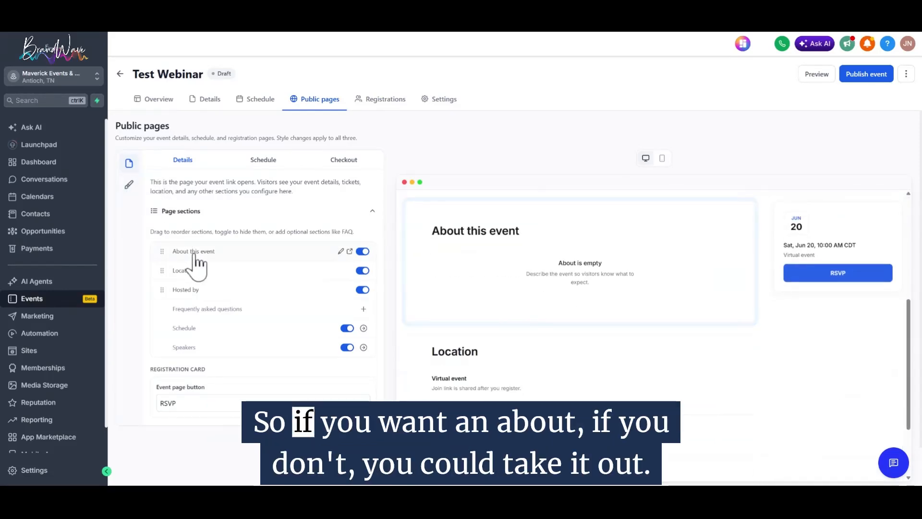
{"action": "left_click", "coordinate": [202, 316]}
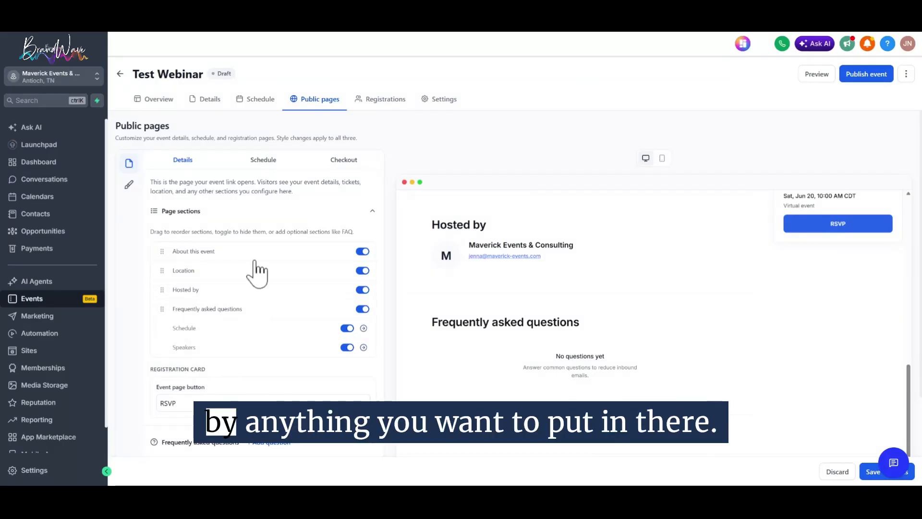
Examine the public pages' style settings, including the preset colors and the custom color picker
{"action": "left_click", "coordinate": [130, 186]}
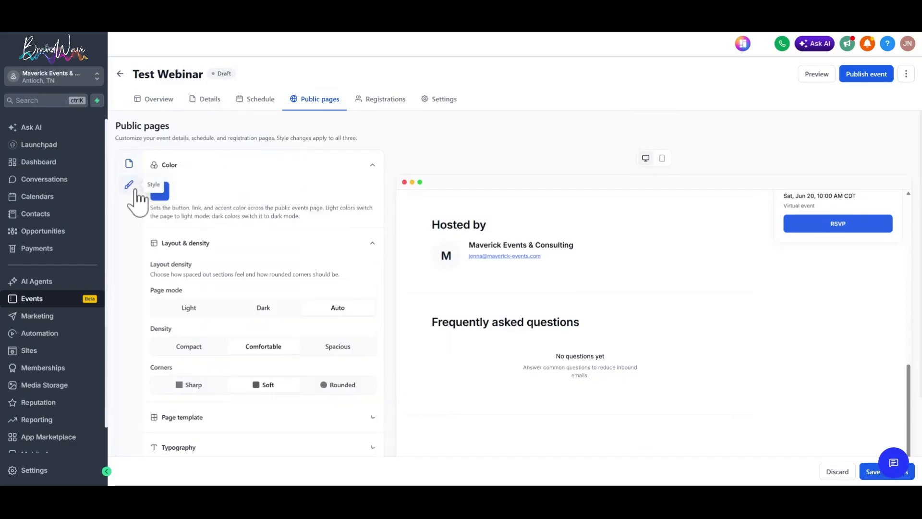
{"action": "left_click", "coordinate": [161, 191]}
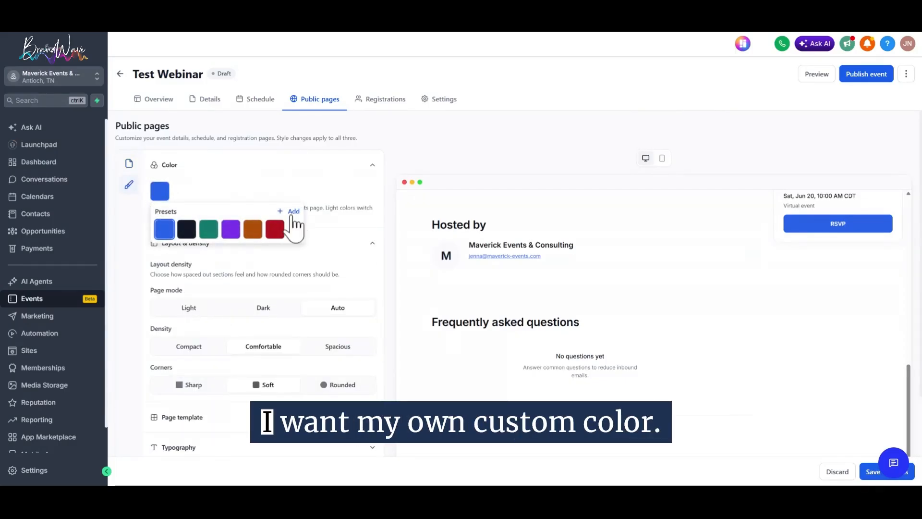
{"action": "left_click", "coordinate": [292, 211]}
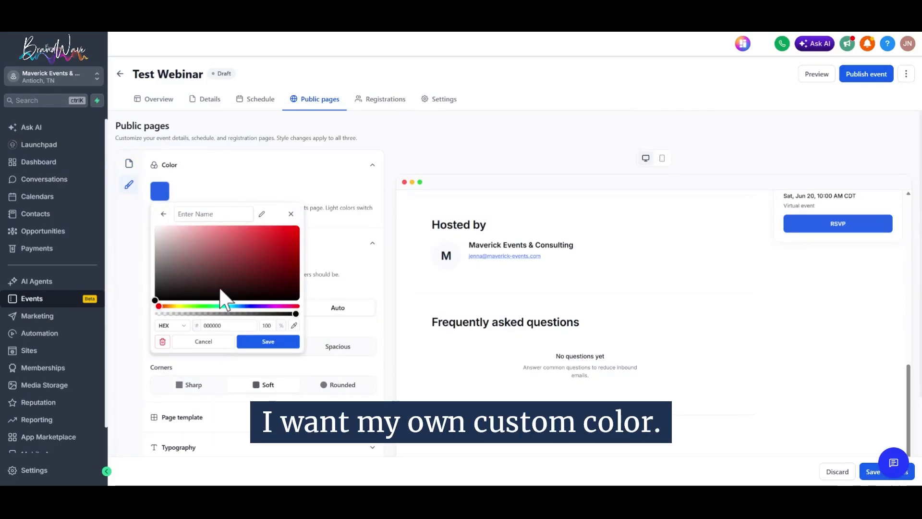
{"action": "left_click", "coordinate": [211, 326]}
{"action": "left_click", "coordinate": [205, 343]}
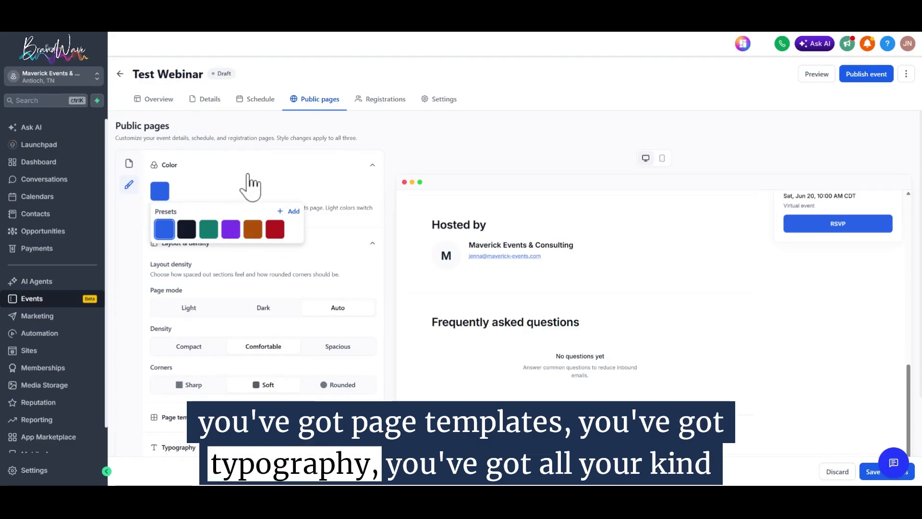
{"action": "left_click", "coordinate": [388, 212]}
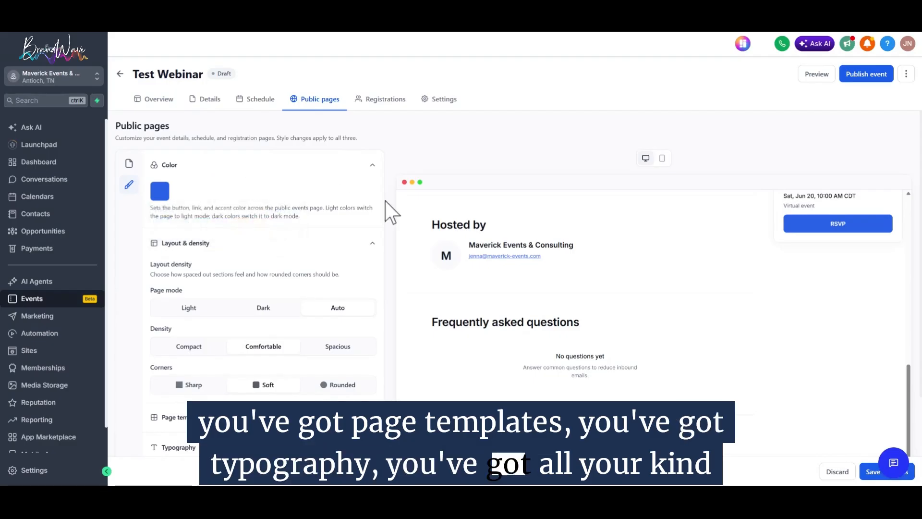
View the public page's sections and the event overview, and return to the list of all events
{"action": "left_click", "coordinate": [128, 164]}
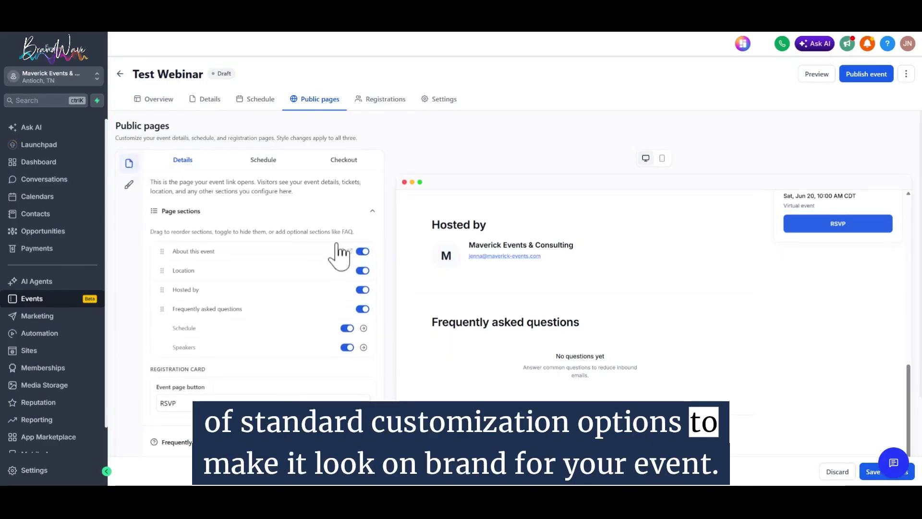
{"action": "left_click", "coordinate": [153, 100]}
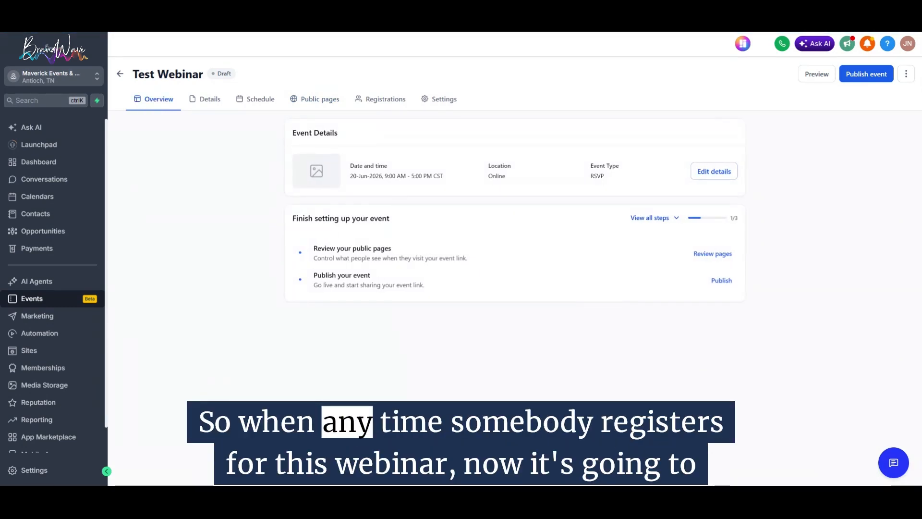
{"action": "left_click", "coordinate": [121, 75]}
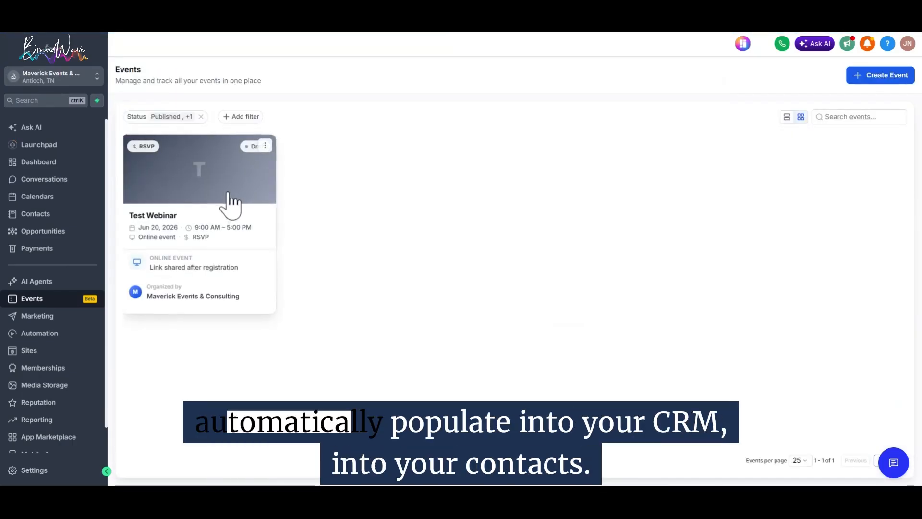